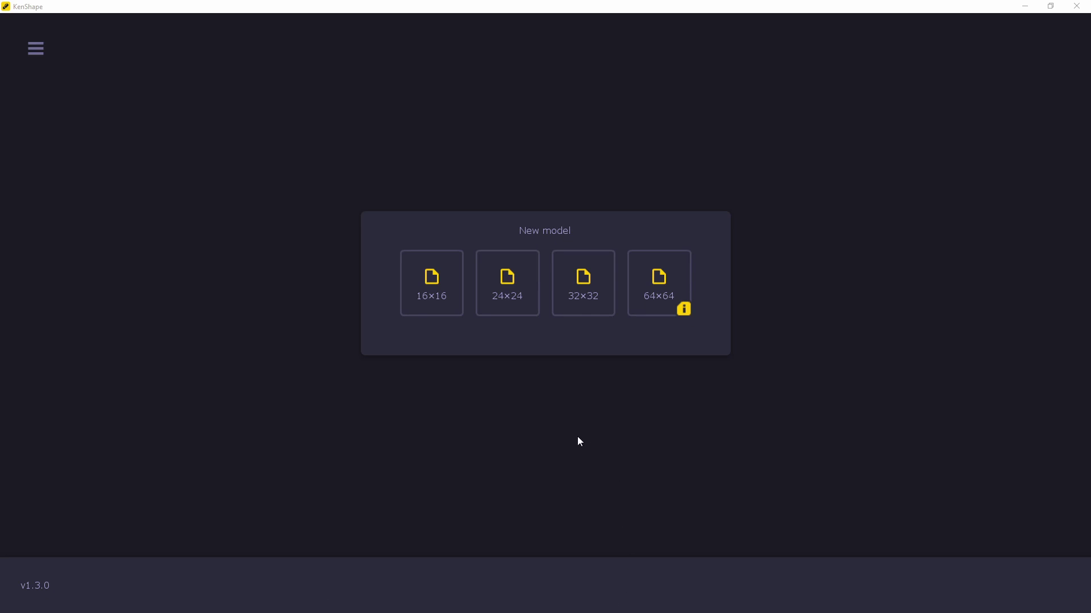
Start a new blank 32×32 model and set the UI Scale to 1.5 in Configuration
click(588, 298)
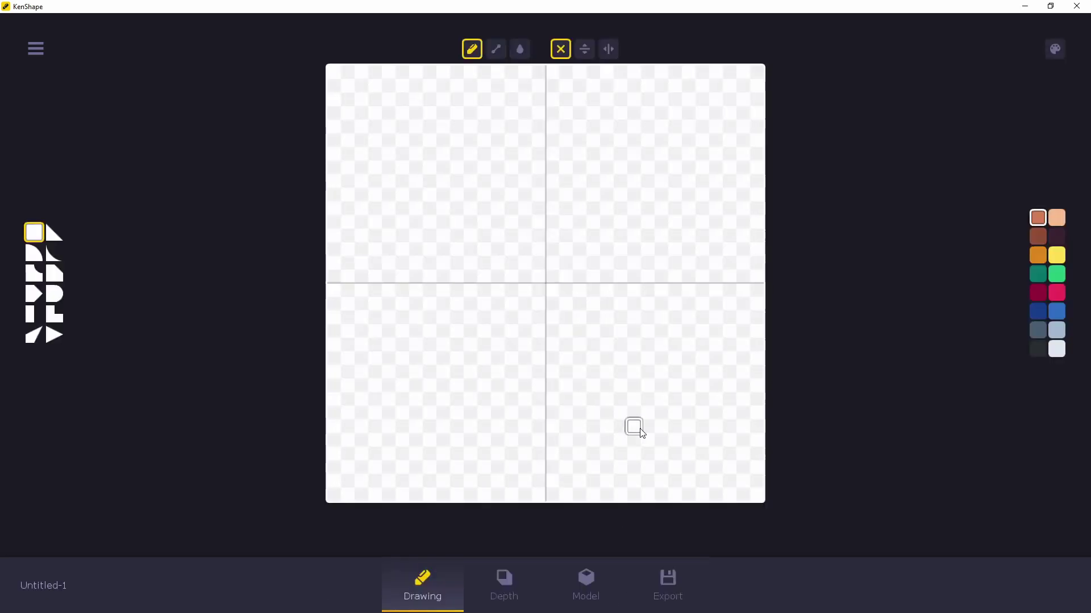
click(35, 47)
click(110, 519)
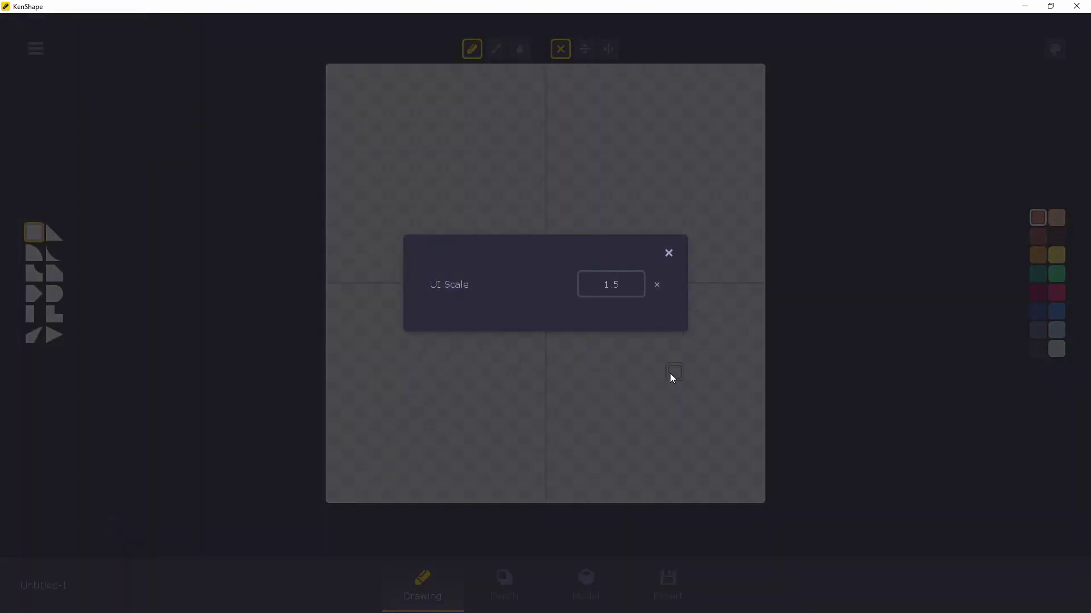
click(668, 252)
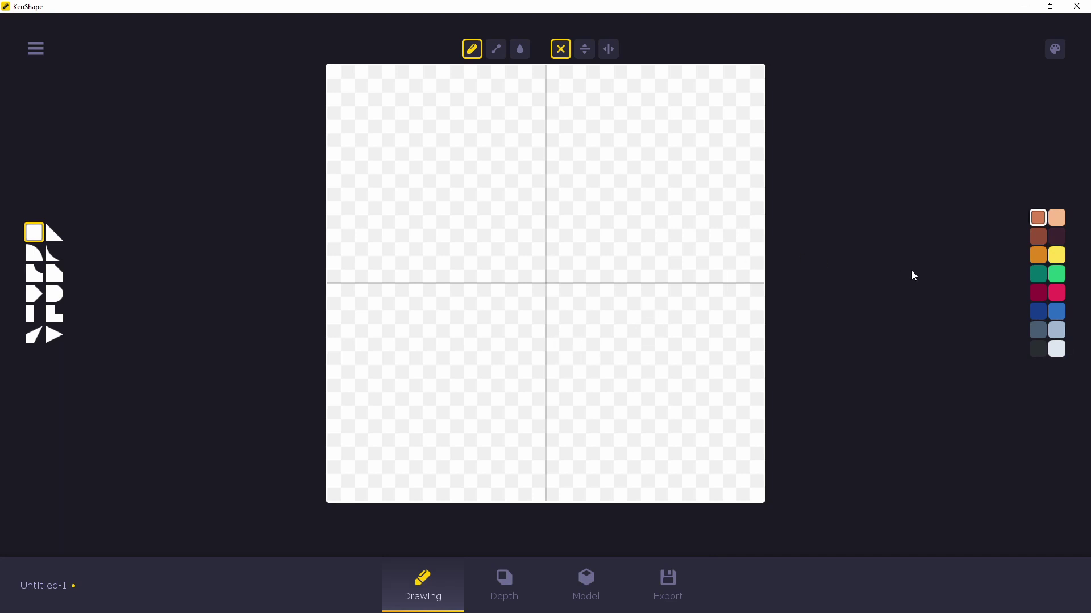
Paint a brown door block at the canvas centre with pink walls around it
click(1041, 239)
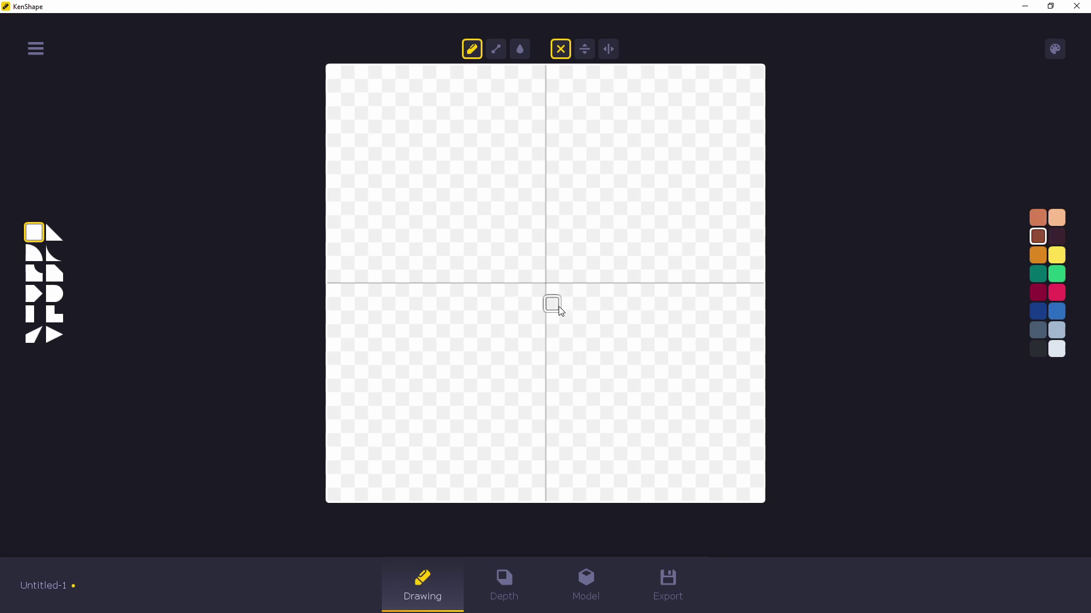
mouse_move(542, 295)
mouse_down()
mouse_move(537, 268)
mouse_move(551, 261)
mouse_move(550, 293)
mouse_up()
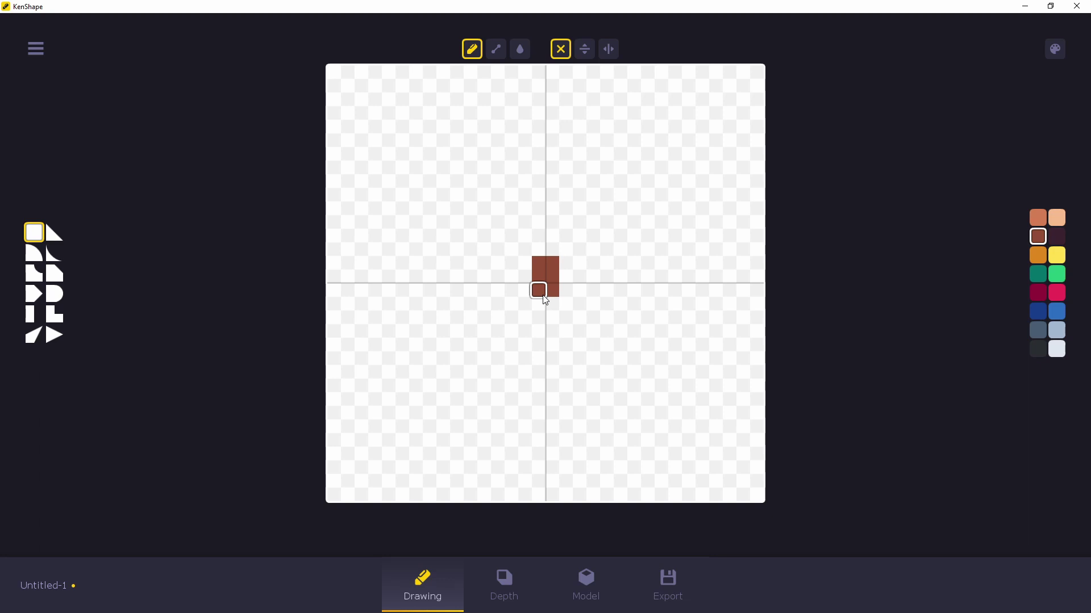
click(1059, 293)
mouse_move(523, 289)
mouse_down()
mouse_move(522, 250)
mouse_move(561, 247)
mouse_move(565, 290)
mouse_up()
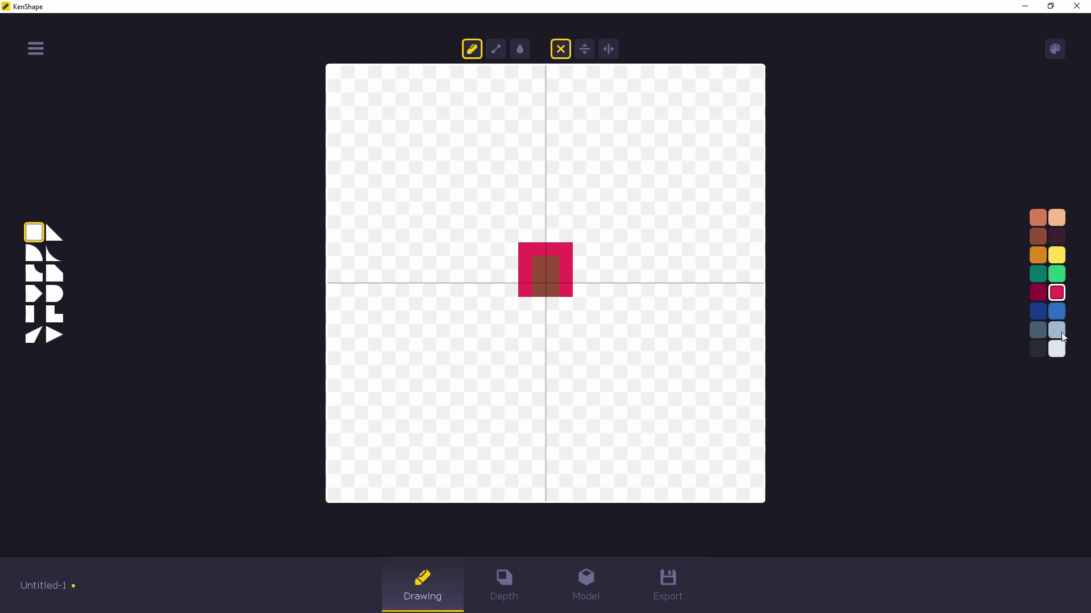
Add a dark roof row above the walls with a half-block overhang at its right end
click(1037, 349)
drag(524, 236, 566, 237)
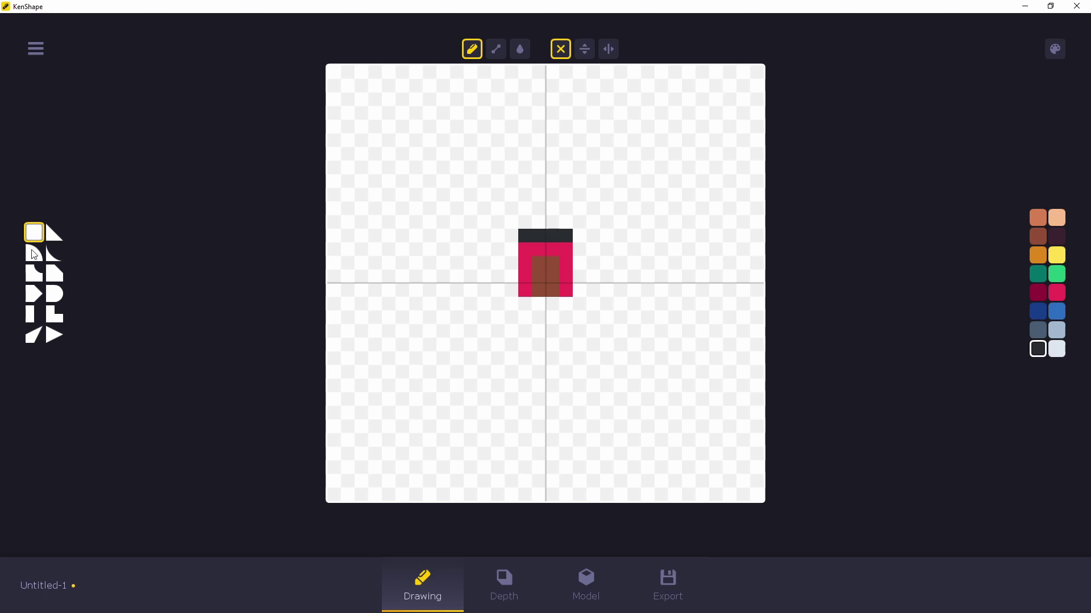
click(39, 319)
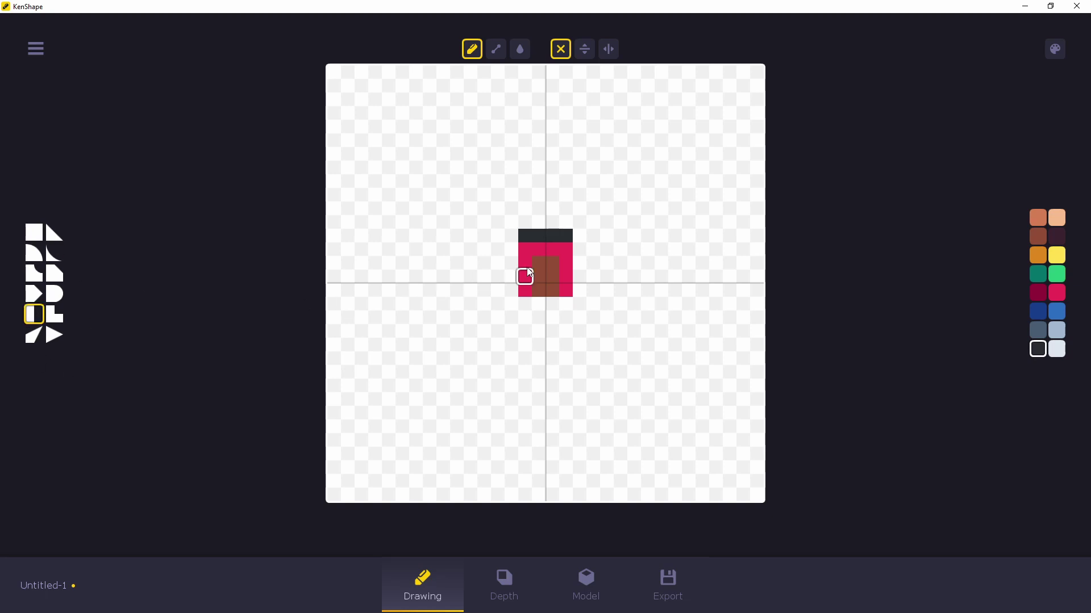
click(576, 236)
scroll(512, 243, down, 2)
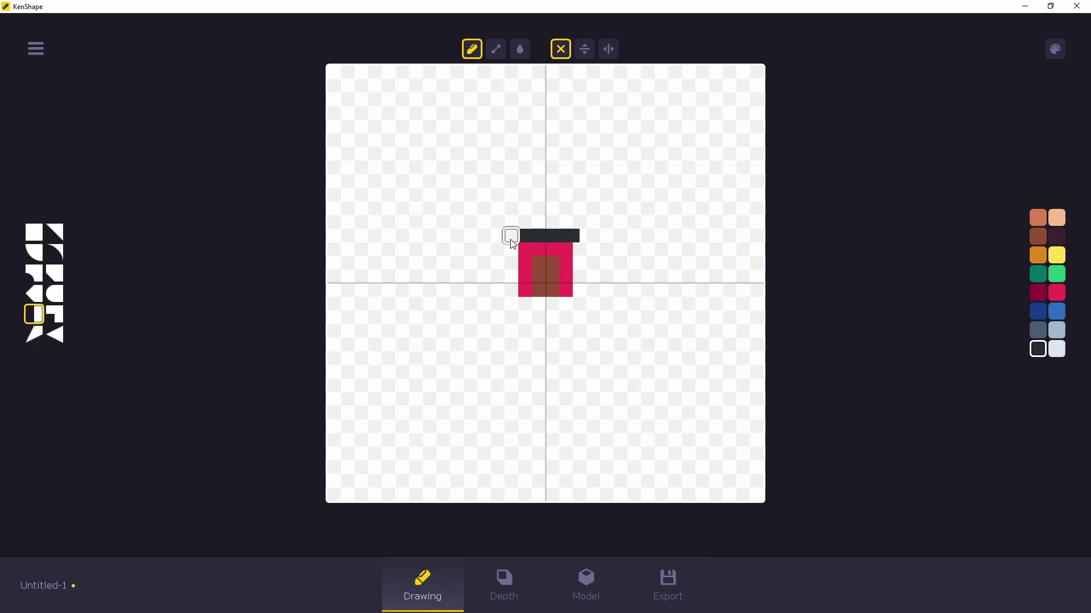
Cap the roof's left end with a half-block, glance at Export, and return to Drawing
click(511, 238)
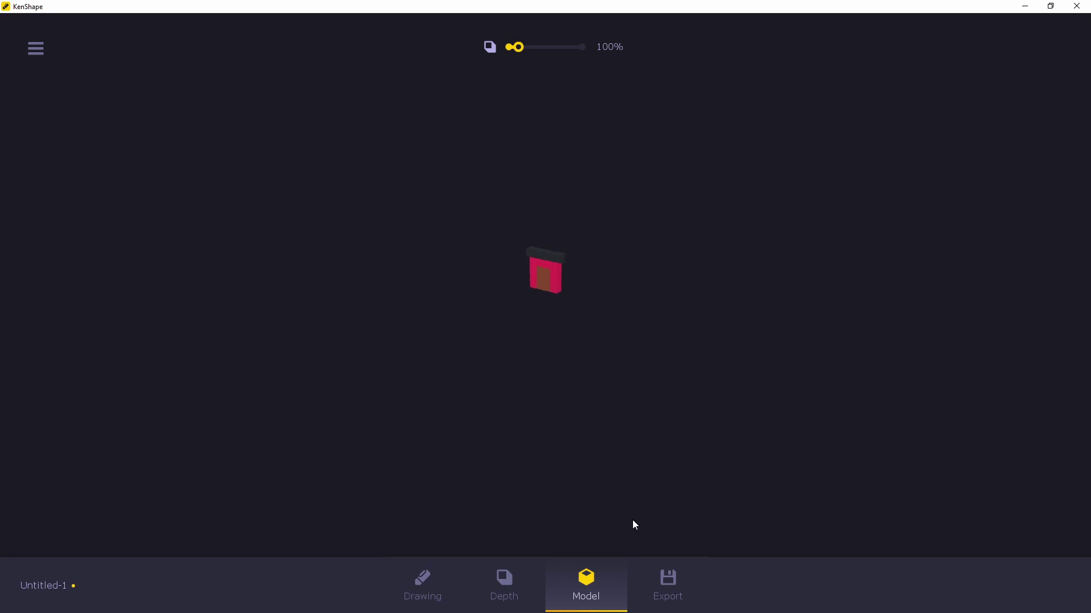
click(679, 580)
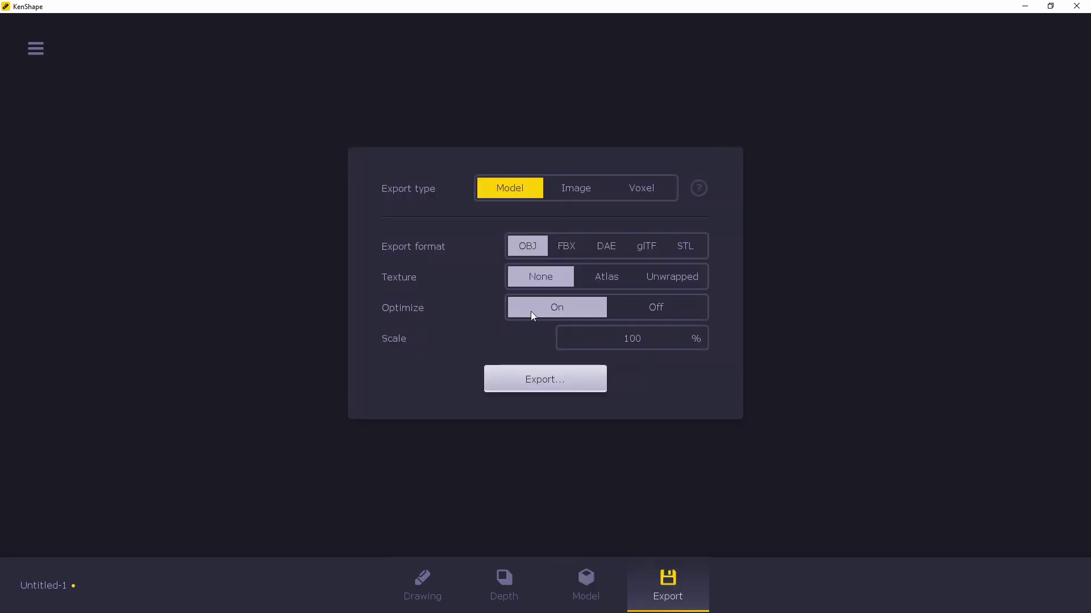
click(429, 585)
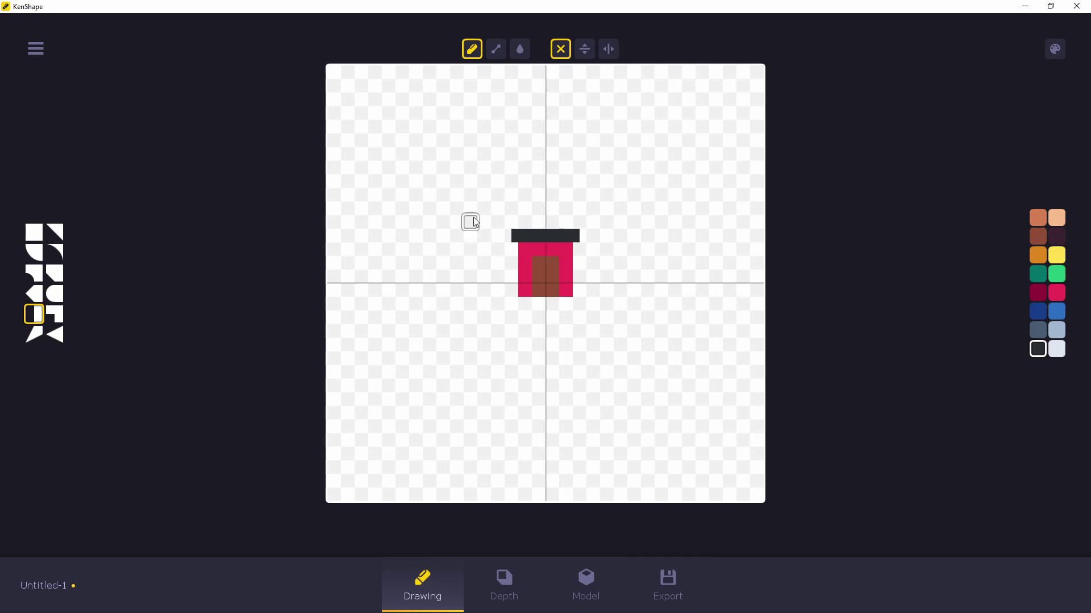
Give the outer wall cells depth 4 and the door area depth 3
click(514, 591)
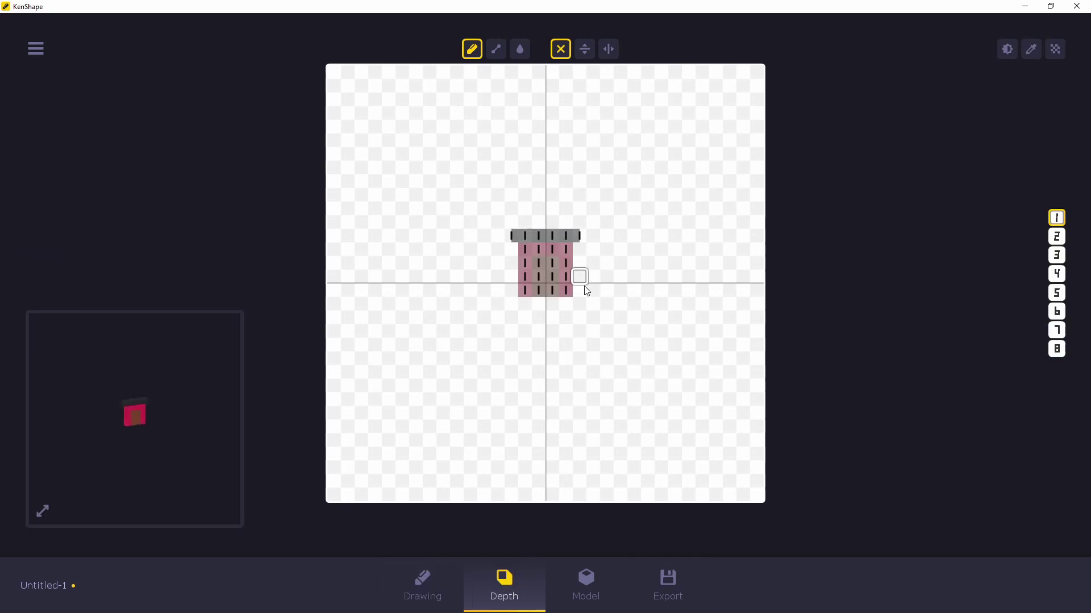
click(1056, 273)
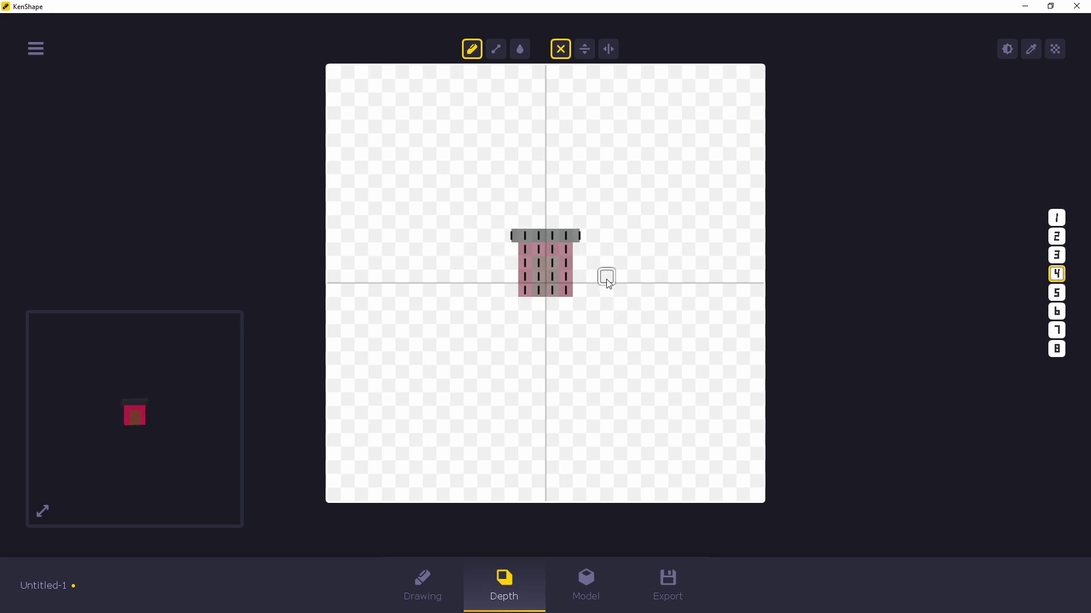
mouse_move(528, 289)
mouse_down()
mouse_move(527, 248)
mouse_move(571, 250)
mouse_move(574, 287)
mouse_up()
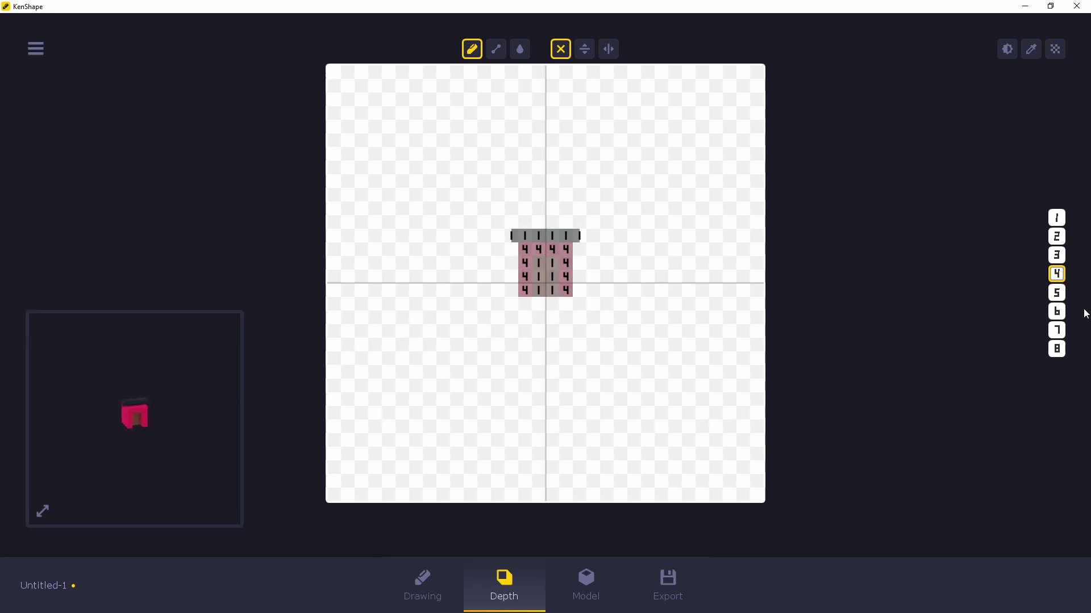
click(1057, 255)
mouse_move(550, 290)
mouse_down()
mouse_move(538, 277)
mouse_move(552, 263)
mouse_move(552, 277)
mouse_up()
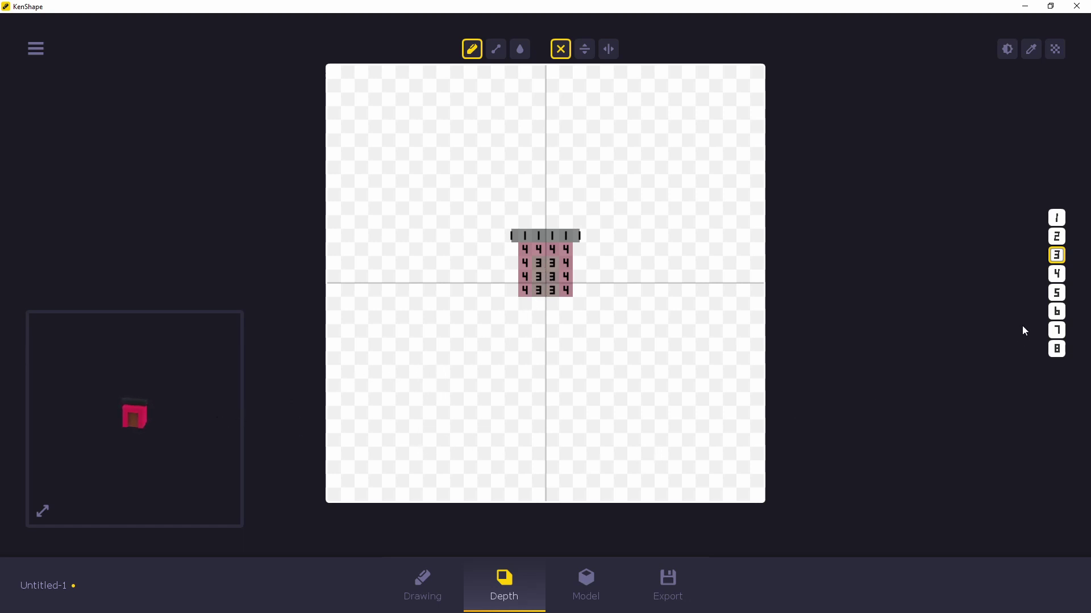
Set the roof to depth 5, restore one second-row cell to 4, and view the 3D model
click(1057, 293)
click(513, 238)
mouse_move(512, 238)
mouse_down()
mouse_move(575, 246)
mouse_move(568, 234)
mouse_move(579, 250)
mouse_up()
click(1055, 274)
click(561, 254)
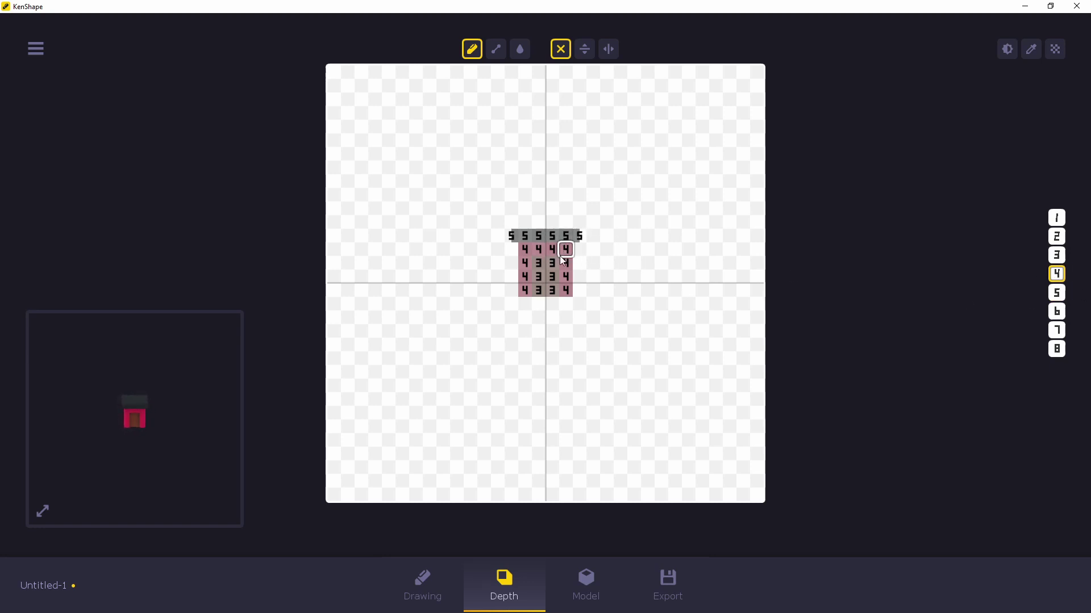
click(586, 585)
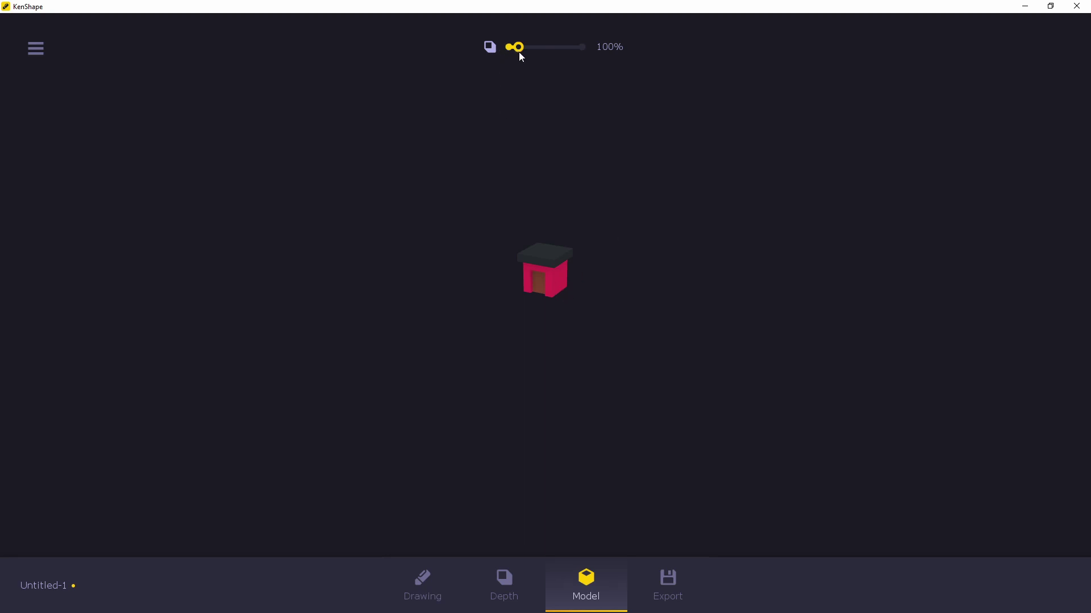
Raise the model's depth scale to 150%, then return to the Drawing canvas
mouse_move(519, 52)
mouse_down()
mouse_move(591, 51)
mouse_move(528, 50)
mouse_up()
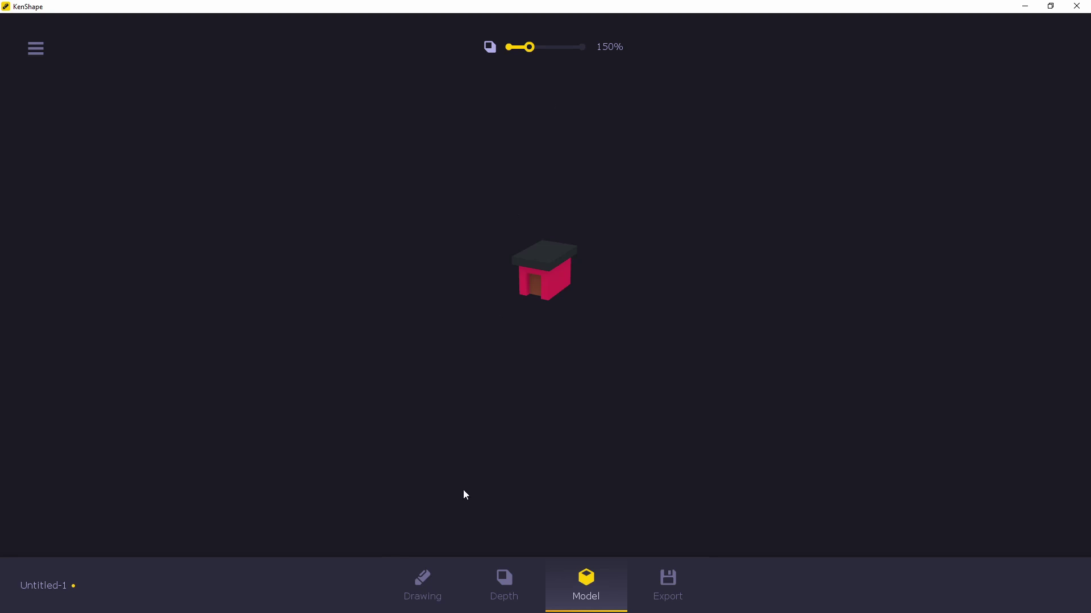
click(428, 591)
click(507, 582)
click(585, 585)
click(431, 588)
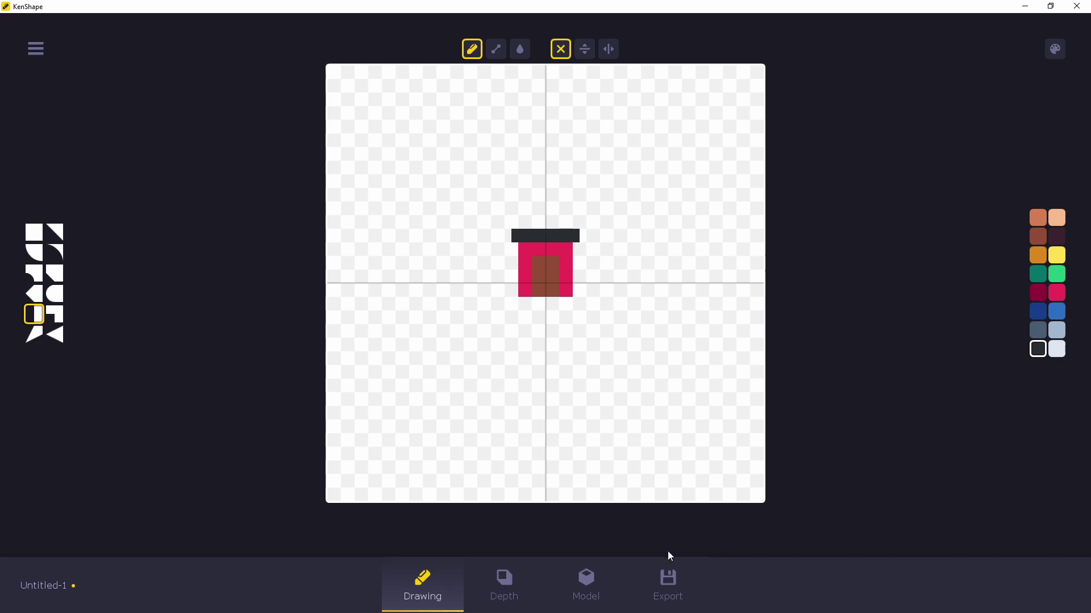
Configure the export as FBX format with an Unwrapped texture
click(680, 592)
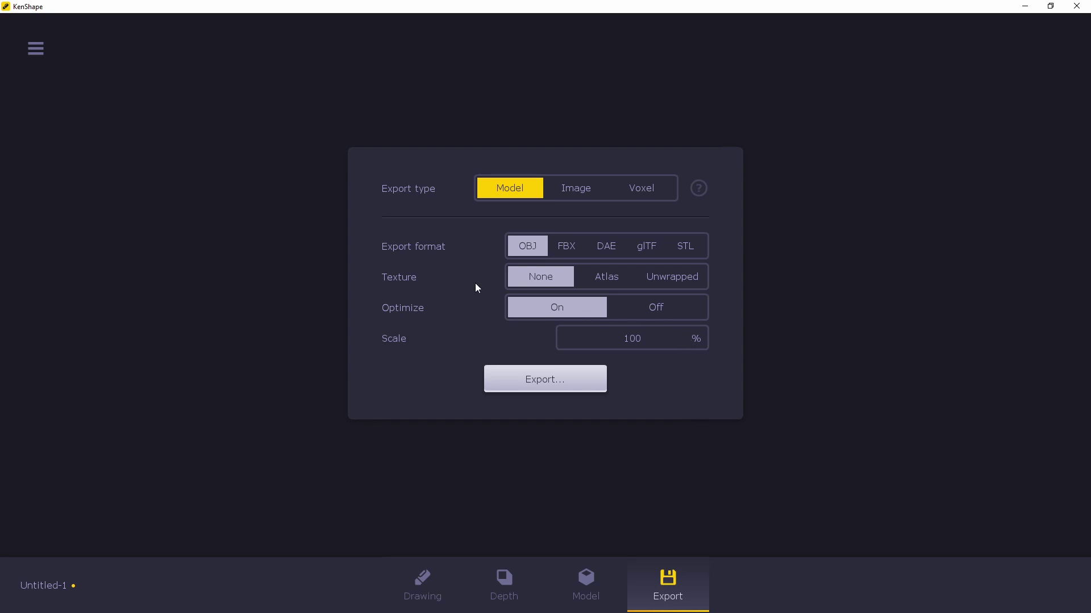
click(564, 245)
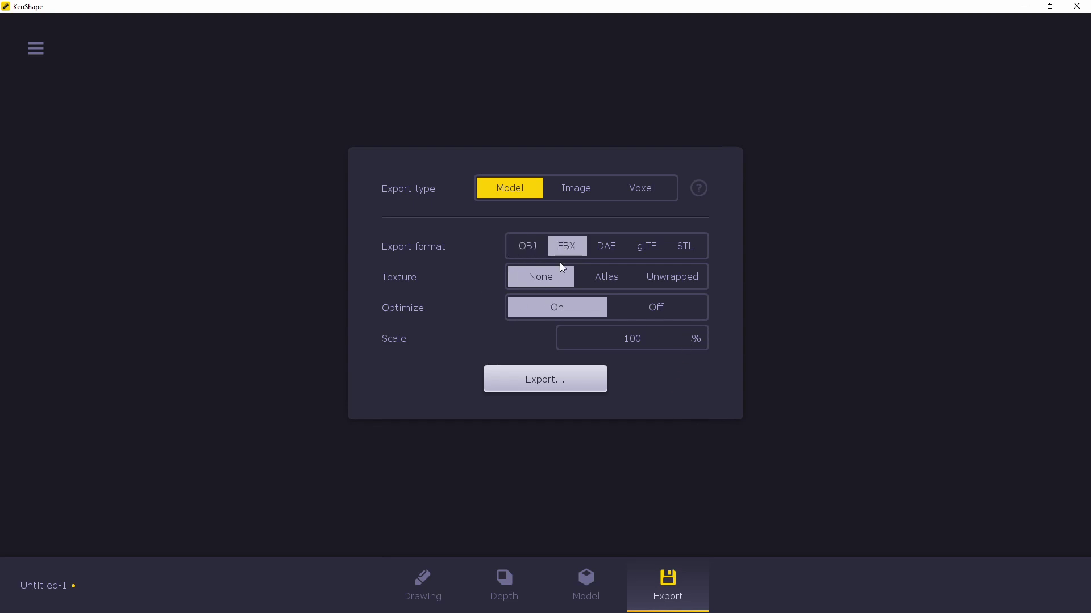
click(679, 281)
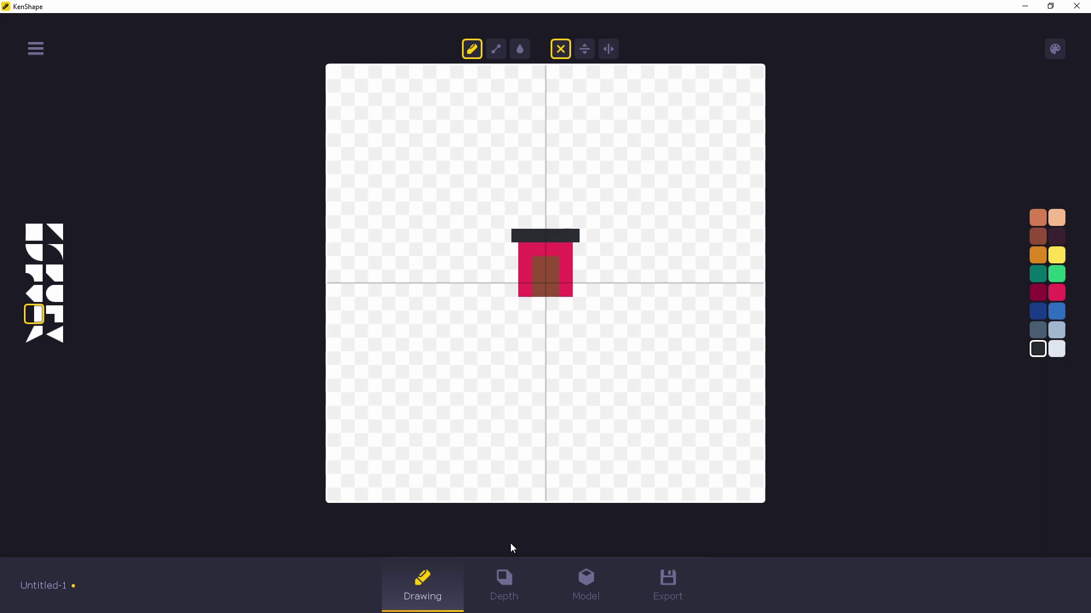
Widen the pink walls to the right and paint a blue window opening
click(1054, 295)
click(581, 250)
click(34, 230)
mouse_move(582, 247)
mouse_down()
mouse_move(606, 287)
mouse_move(580, 285)
mouse_move(592, 266)
mouse_move(574, 234)
mouse_move(604, 236)
mouse_up()
click(1056, 312)
Extend the dark roof right with a rotated half-block end, then switch to the Depth editor
click(1037, 348)
click(34, 314)
key(r)
key(r)
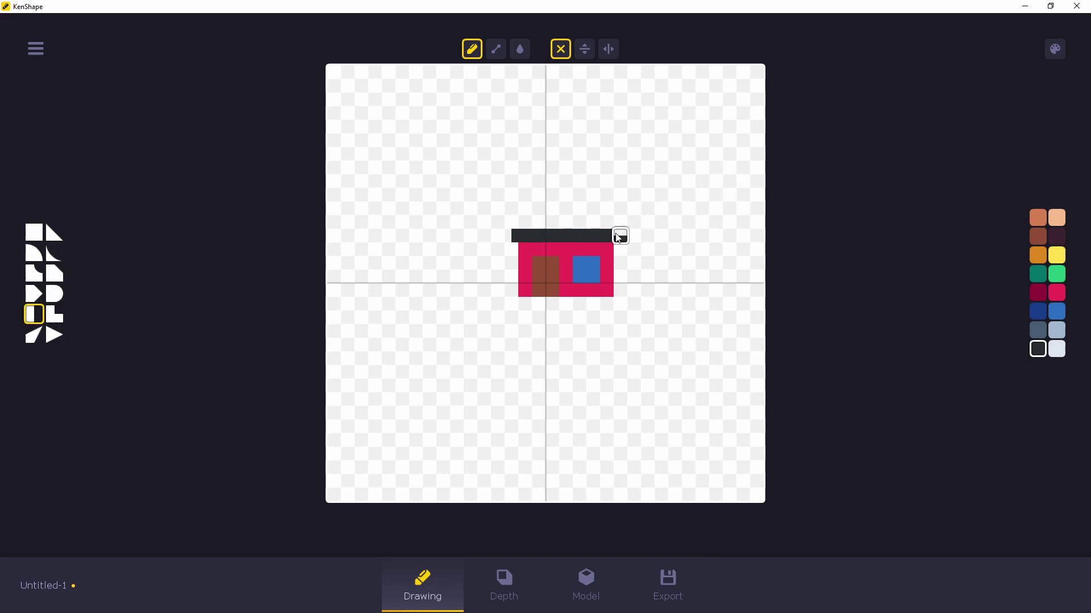
click(618, 236)
click(514, 588)
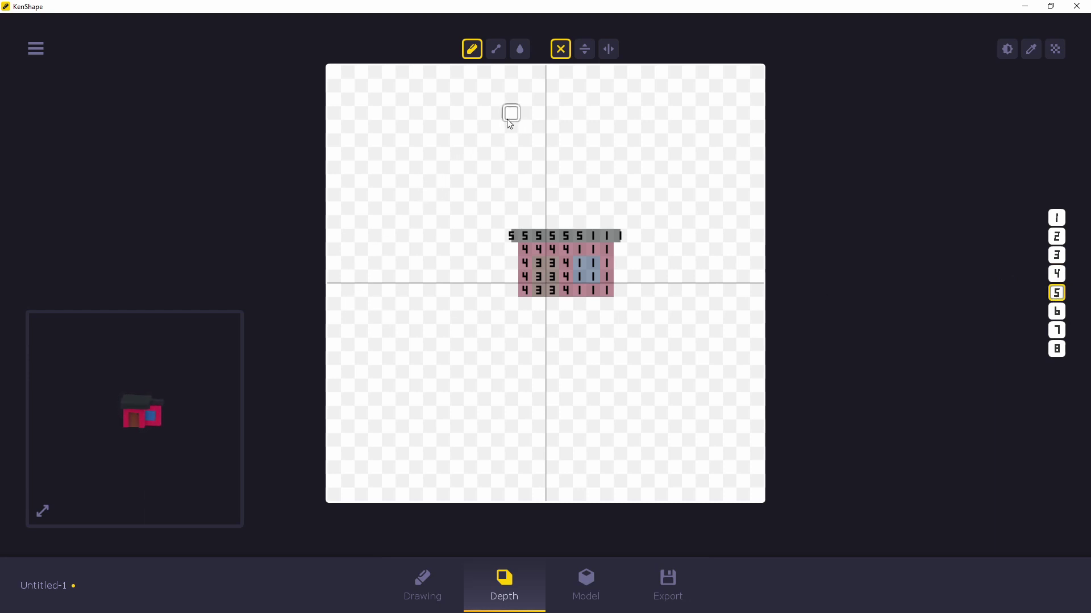
Fill the right roof section to depth 5, line the right wall at depth 4, recess the window to 3
click(520, 49)
click(595, 264)
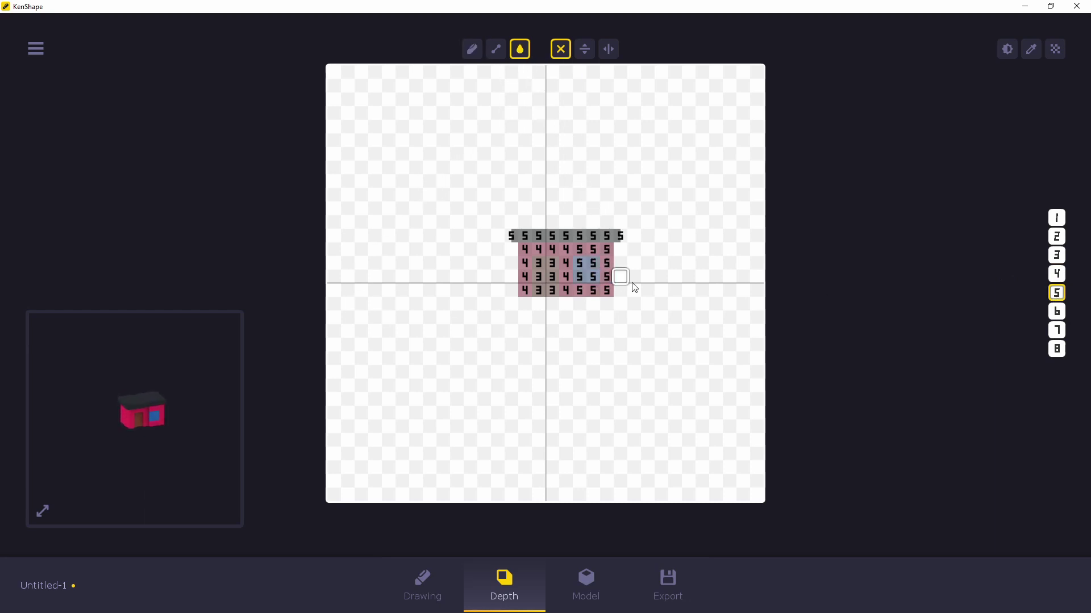
click(1056, 274)
click(496, 49)
mouse_move(579, 250)
mouse_down()
mouse_move(605, 250)
mouse_move(607, 291)
mouse_up()
mouse_move(607, 291)
mouse_down()
mouse_move(584, 290)
mouse_move(593, 277)
mouse_move(579, 263)
mouse_up()
click(1057, 255)
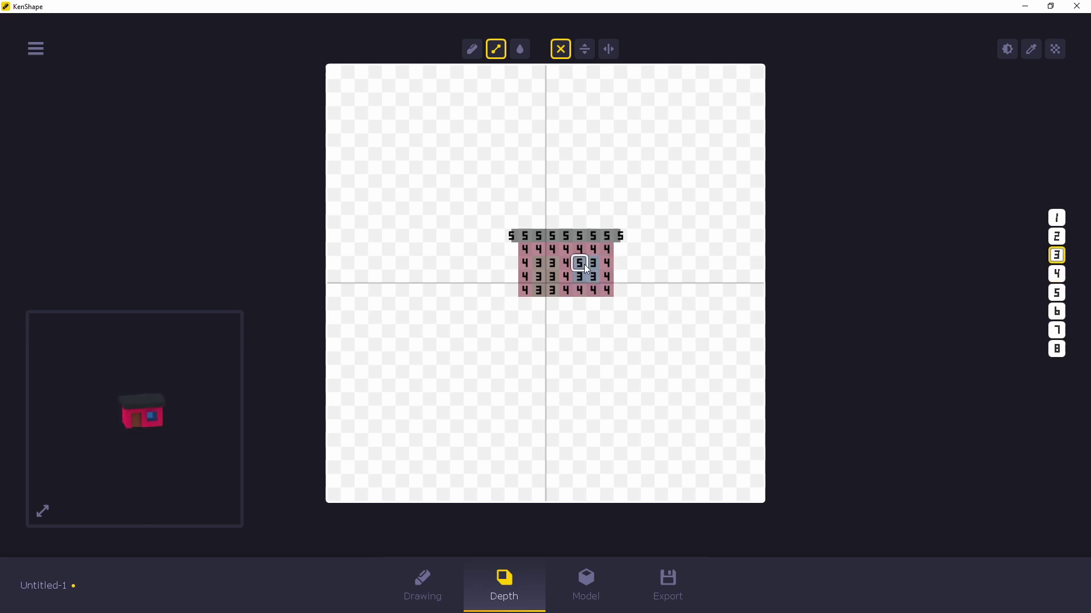
Preview the 3D model, check the Export tab, and return to the Drawing canvas
click(600, 594)
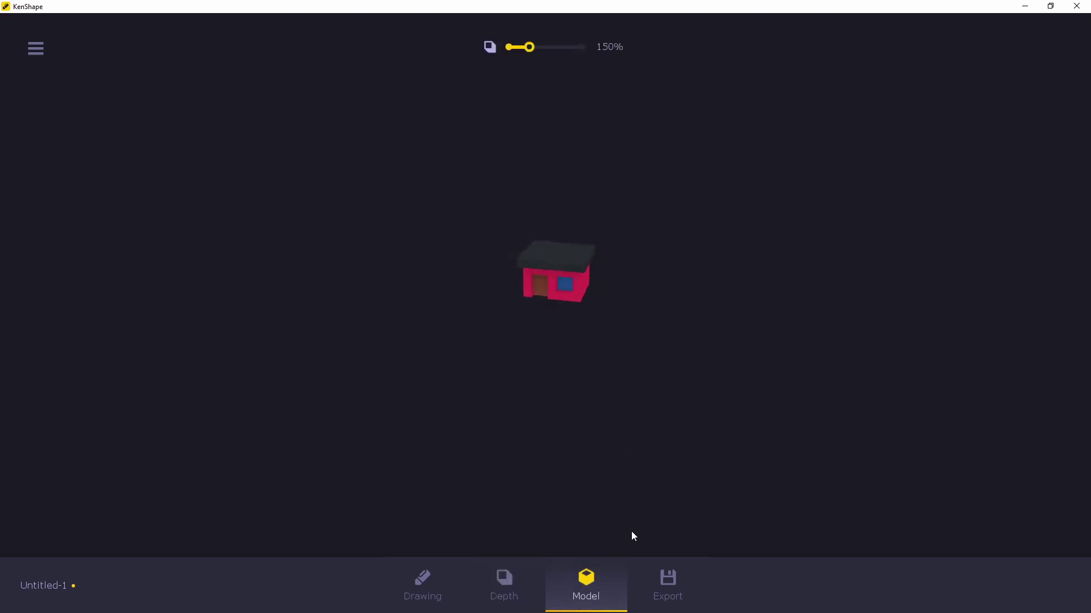
click(662, 583)
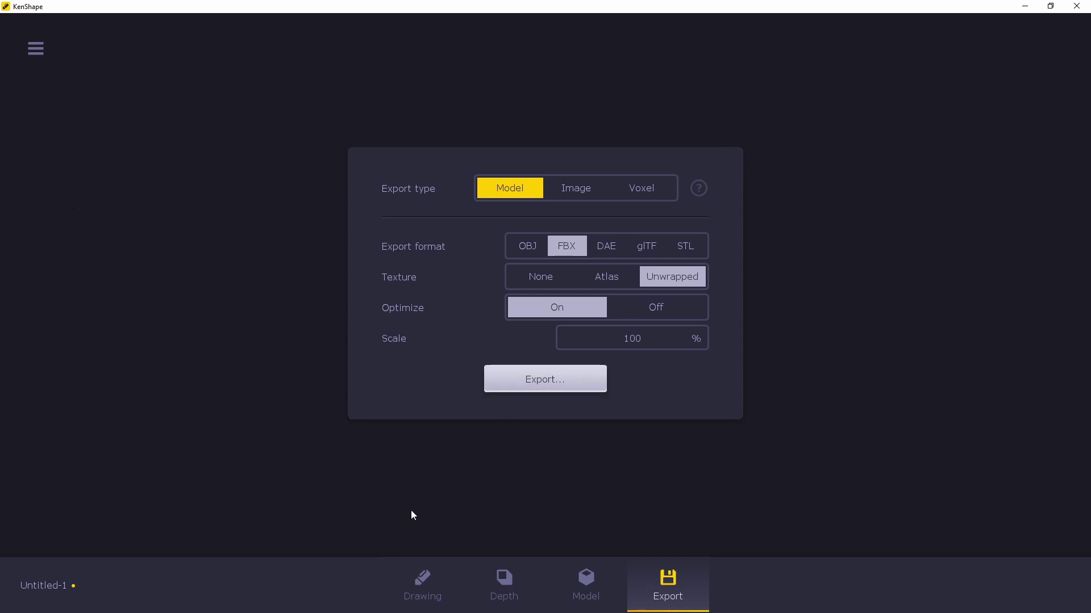
click(423, 581)
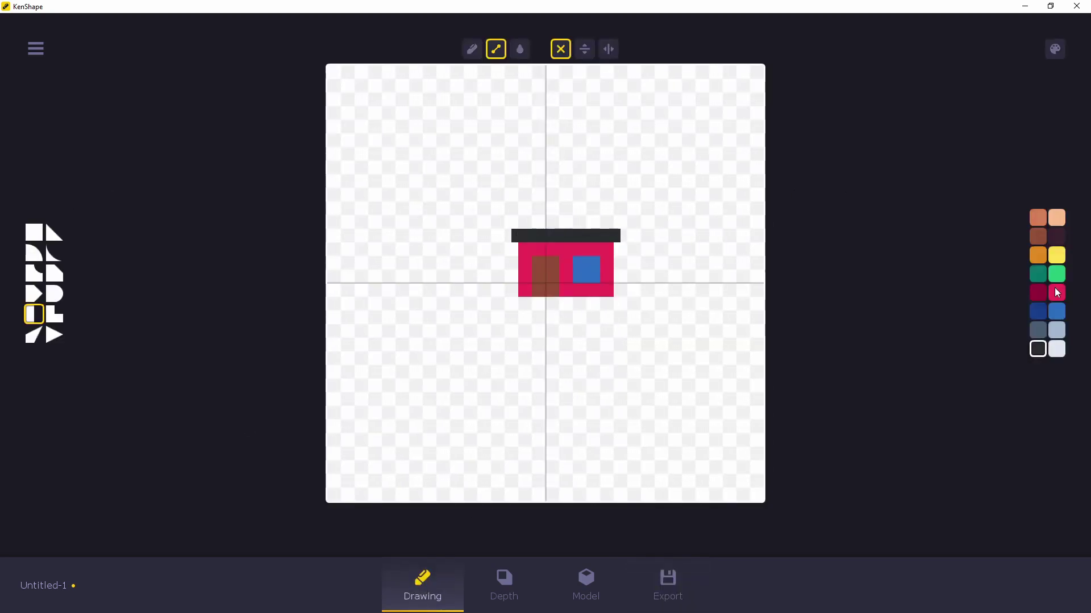
Paint a pink tower column up through the roof's left end with a blue window
click(1057, 293)
click(524, 235)
click(538, 235)
click(35, 233)
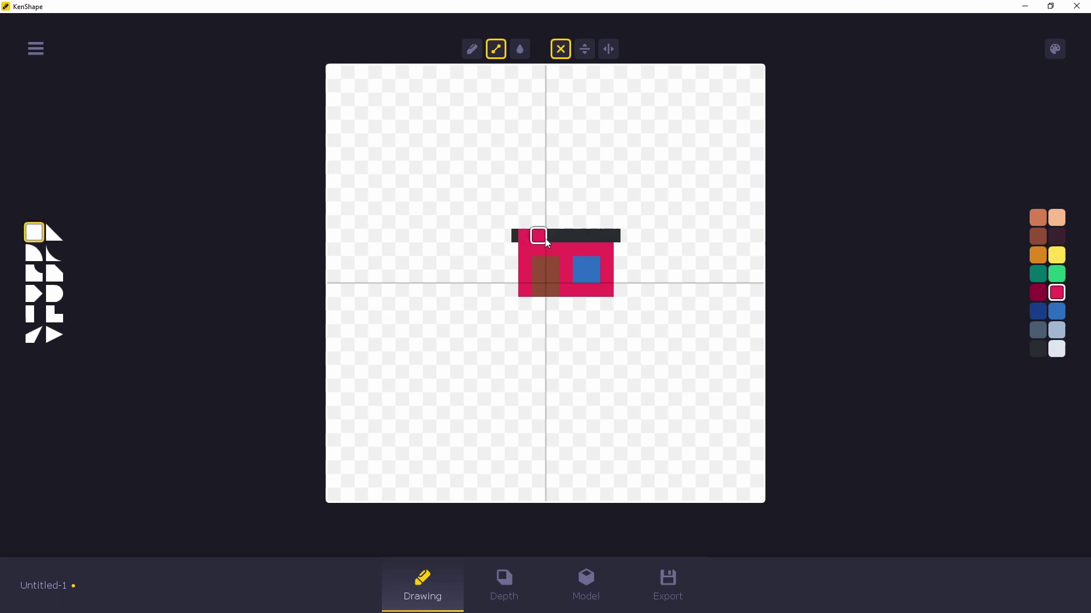
mouse_move(562, 238)
mouse_down()
mouse_move(562, 196)
mouse_move(527, 198)
mouse_move(556, 195)
mouse_move(528, 233)
mouse_up()
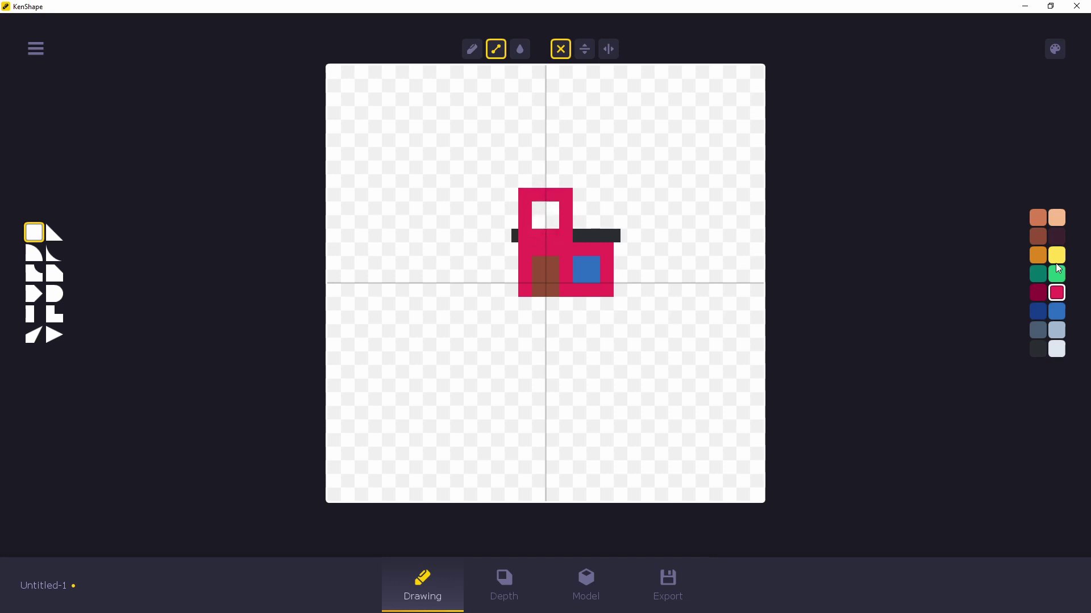
click(1056, 311)
drag(552, 223, 524, 222)
click(538, 223)
right_click(557, 239)
click(524, 222)
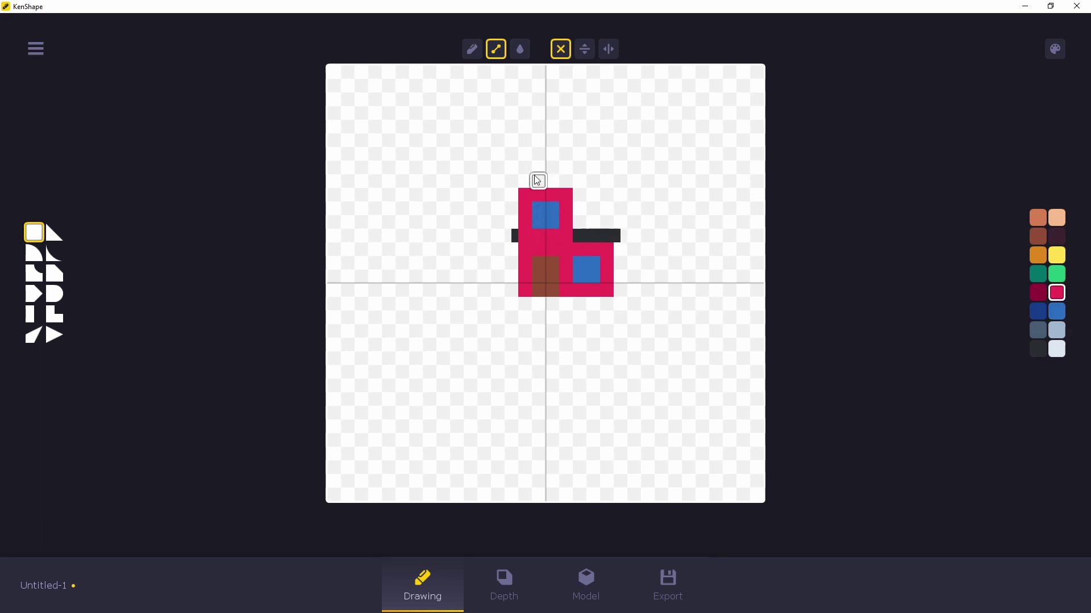
Extend the tower upward in pink around a second blue window
drag(567, 185, 566, 159)
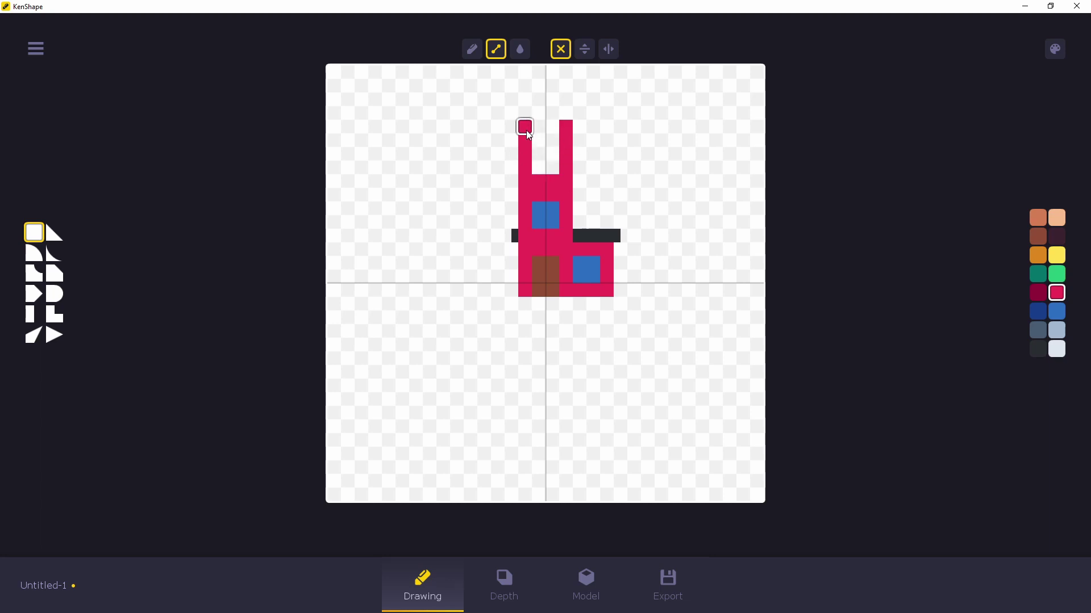
drag(526, 131, 550, 141)
click(1057, 311)
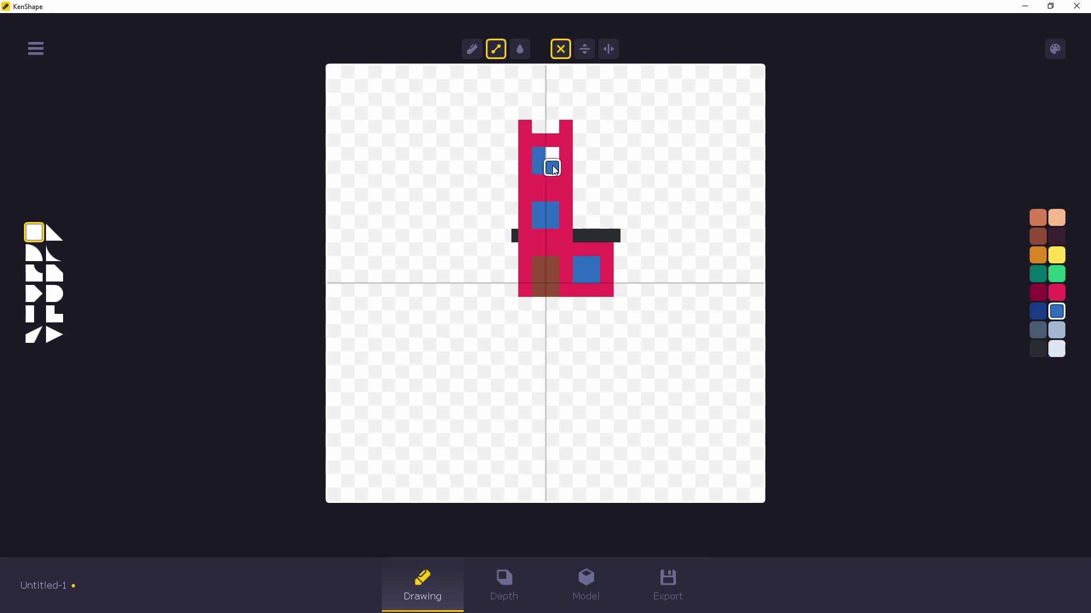
drag(552, 168, 553, 154)
Cap the tower with a dark charcoal roof ledge with half-cell ends on both sides
click(1038, 349)
drag(515, 127, 579, 127)
click(34, 314)
click(578, 126)
key(r)
key(r)
click(511, 126)
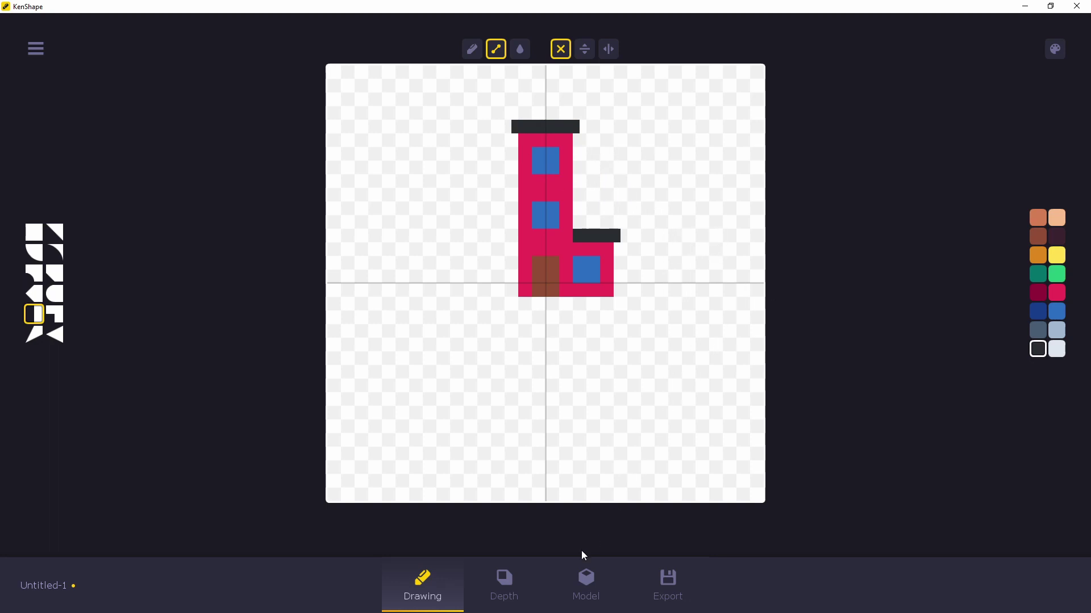
Set the tower's wall cells to depth 4 in the Depth editor
click(505, 587)
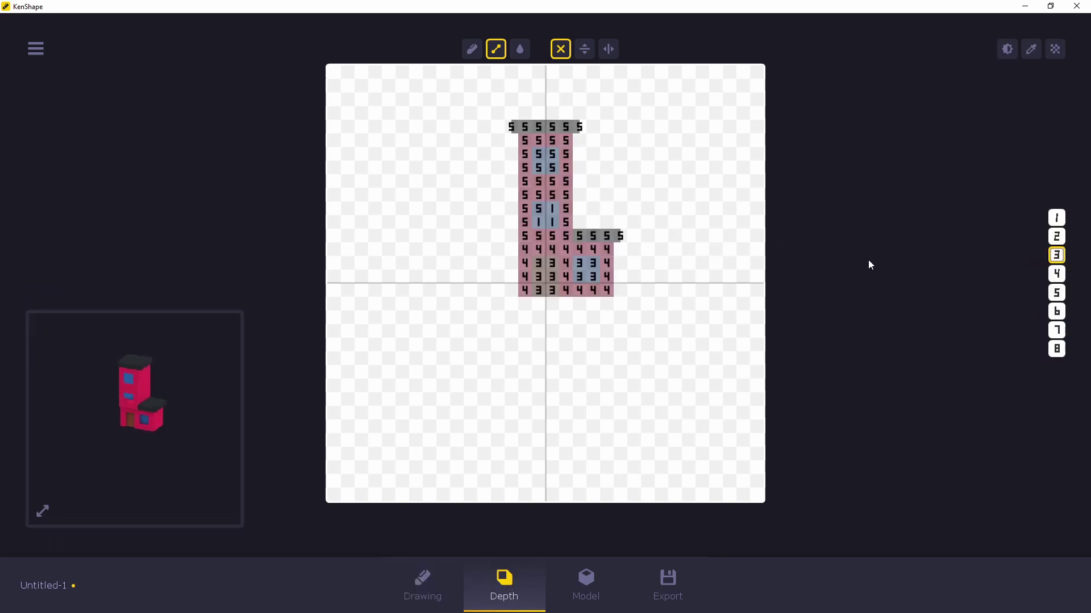
drag(526, 236, 536, 180)
click(1056, 274)
Fill both tower windows at depth 3 and return to the Drawing canvas
click(1056, 255)
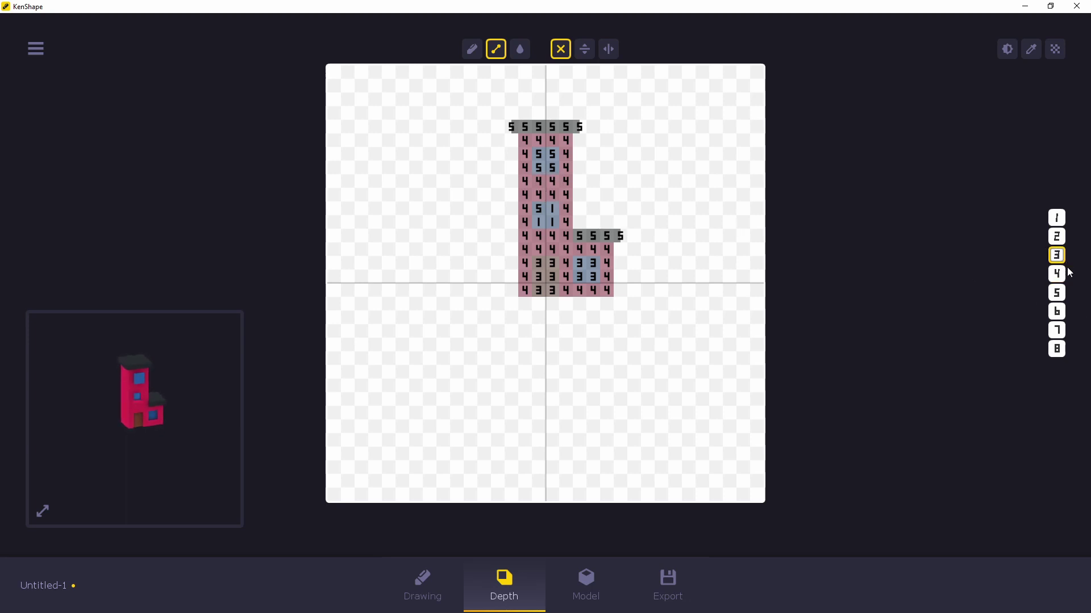
click(520, 50)
click(551, 159)
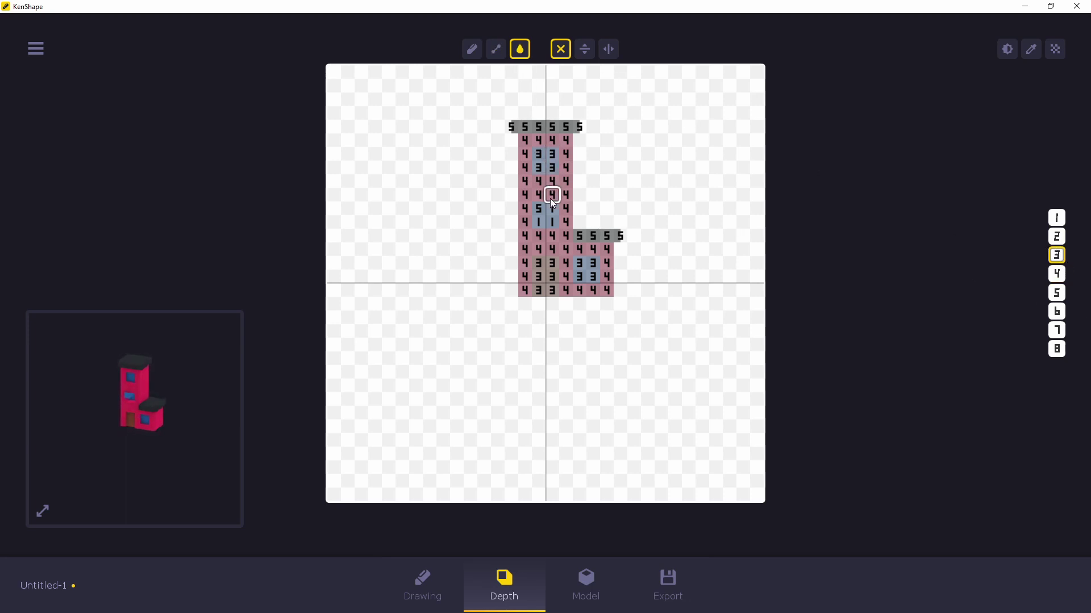
click(550, 213)
click(538, 209)
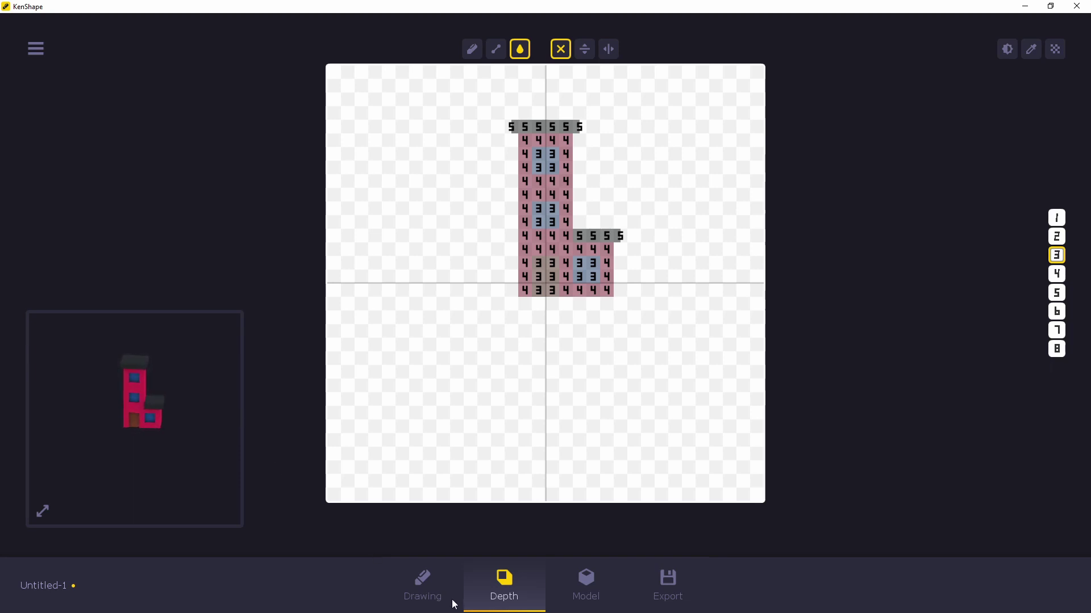
click(435, 591)
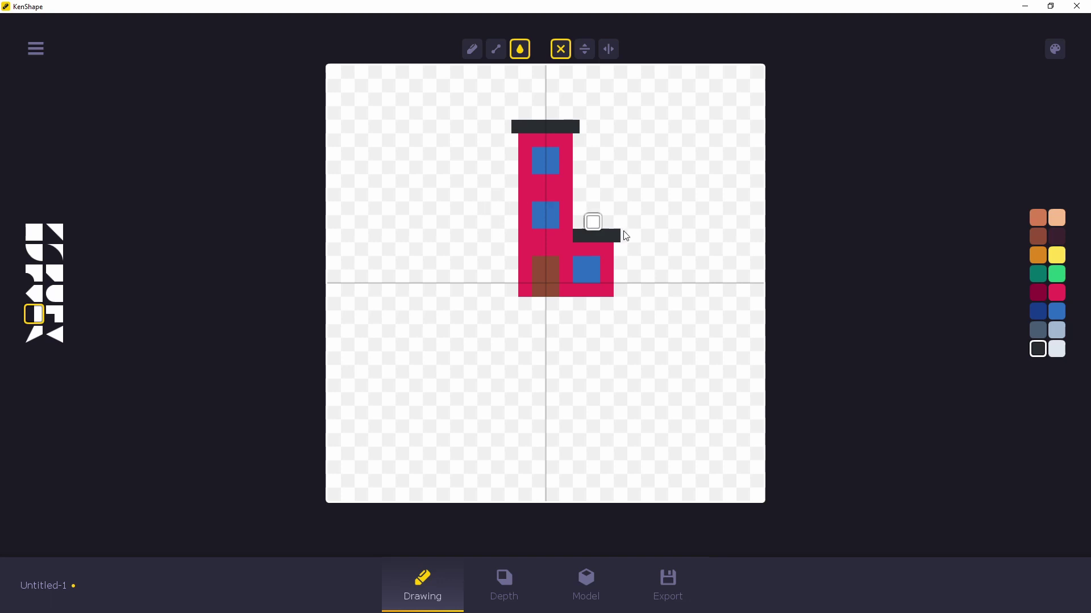
Undo the accidental dark fill and paint pink cells raising the lower wing a storey
click(568, 199)
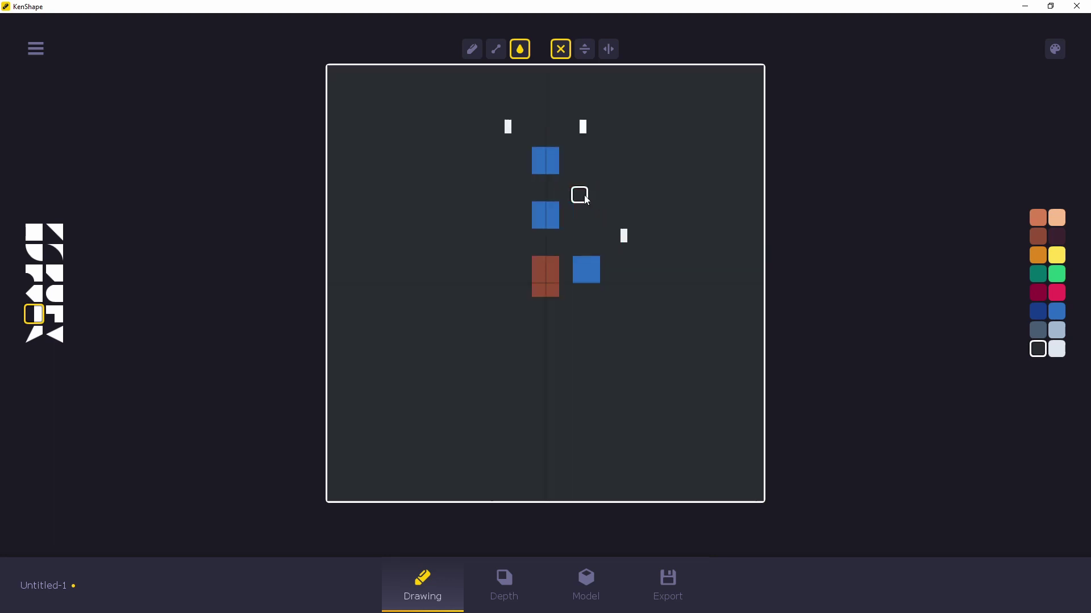
key(ctrl+z)
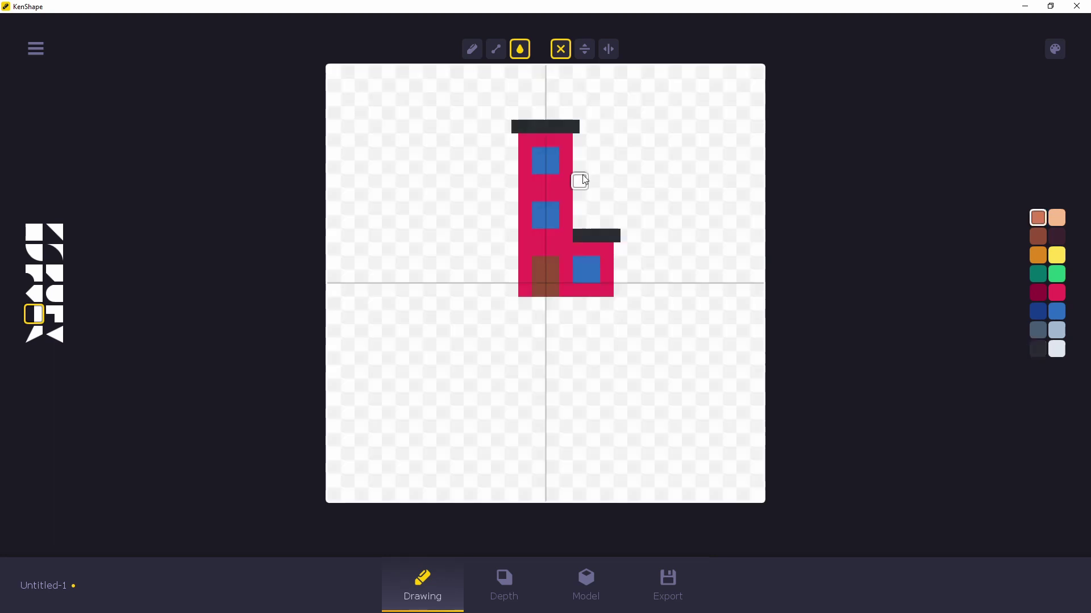
click(472, 48)
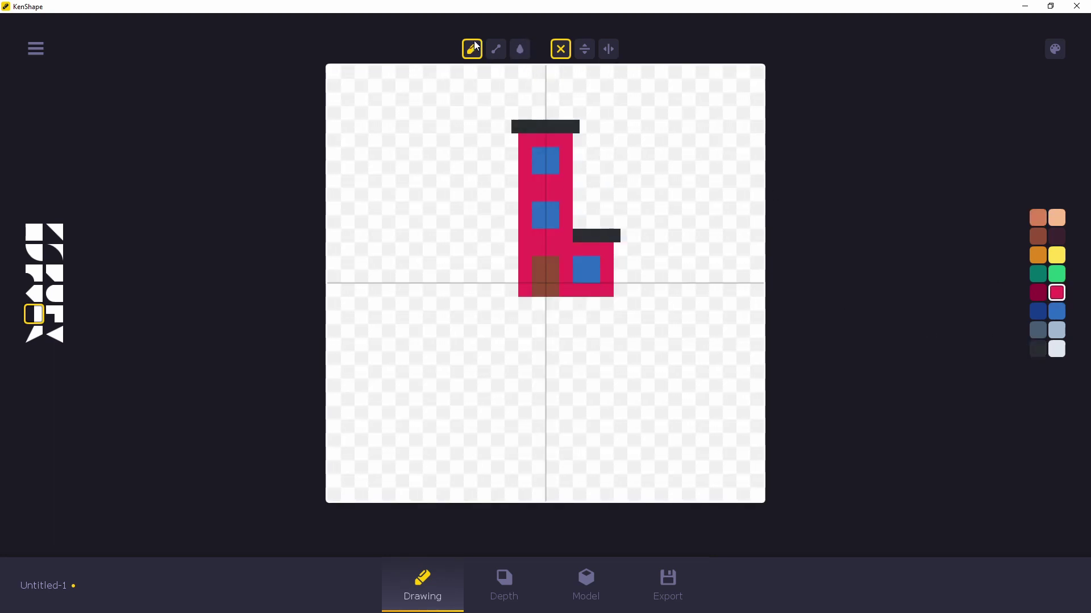
click(583, 195)
mouse_move(596, 209)
mouse_down()
mouse_move(611, 209)
mouse_move(605, 197)
mouse_move(608, 234)
mouse_up()
click(34, 232)
mouse_move(608, 233)
right_down()
mouse_move(594, 211)
mouse_move(582, 236)
right_up()
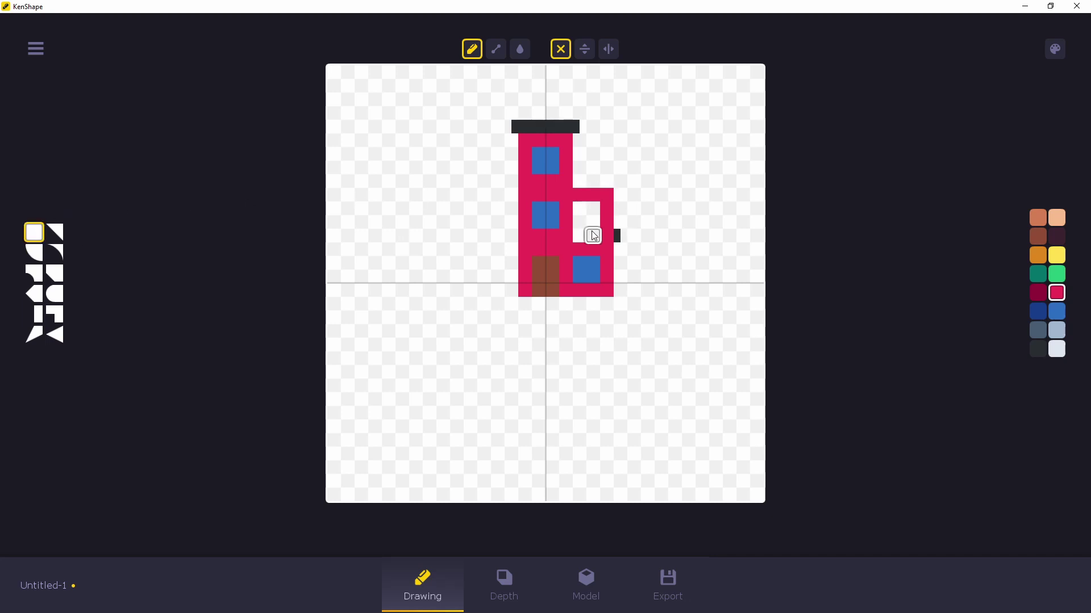
click(620, 237)
Add a blue window and a dark-grey roof row with a half-cell end to the raised wing
click(1056, 311)
click(587, 215)
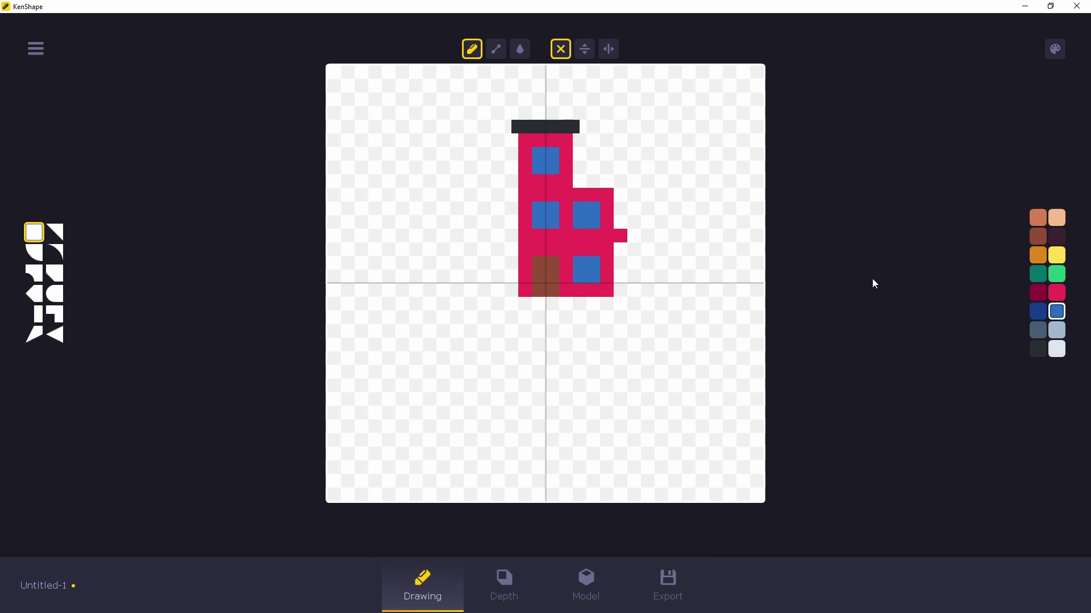
click(1038, 348)
drag(578, 182, 608, 182)
click(39, 316)
scroll(619, 190, down, 1)
scroll(619, 178, down, 1)
click(618, 180)
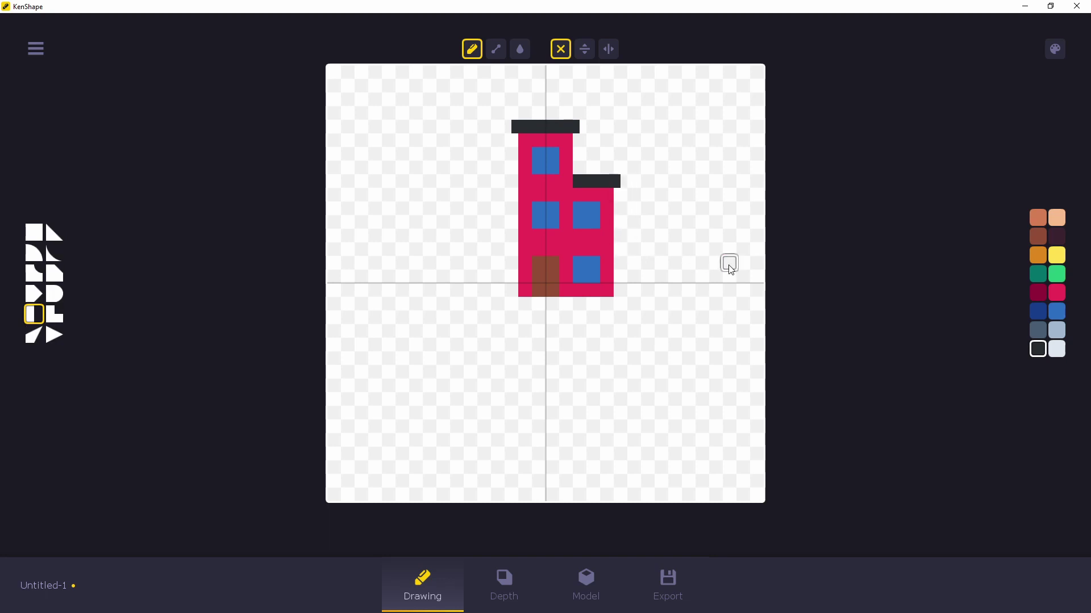
click(684, 597)
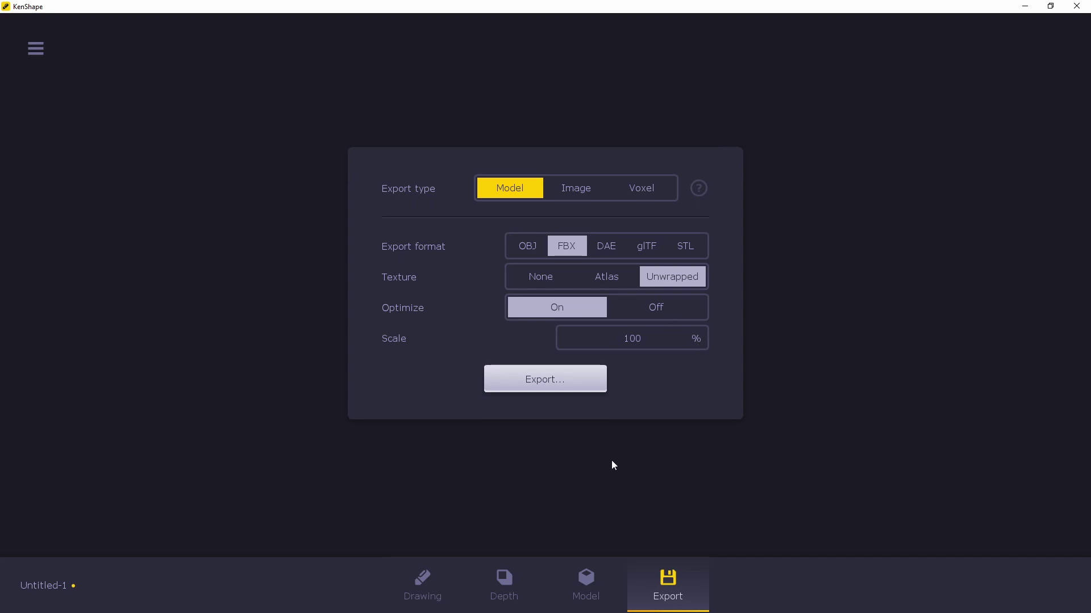
click(438, 562)
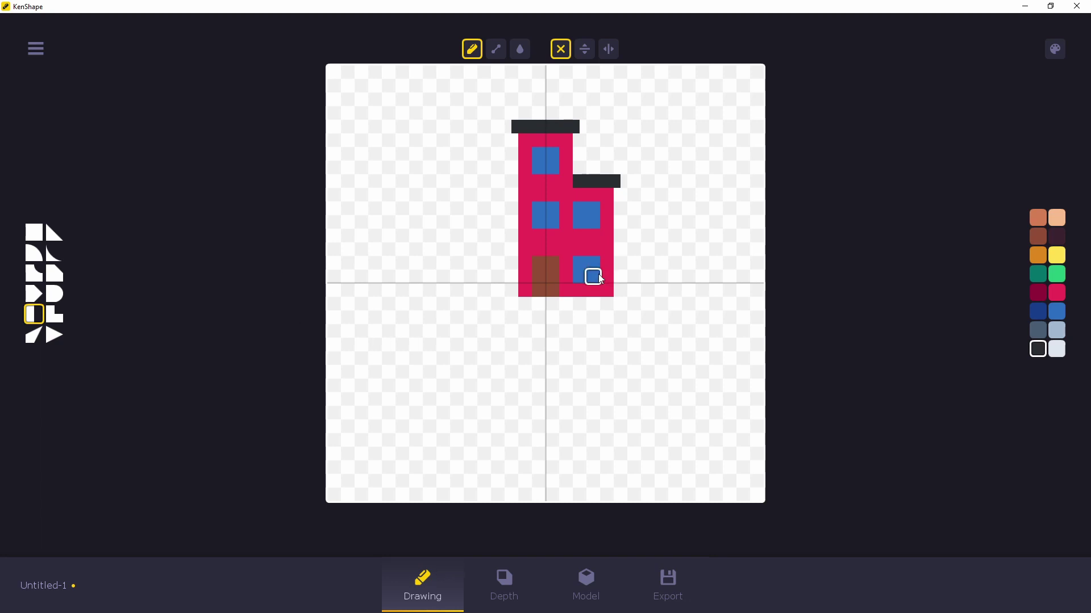
Fill the pink walls with bright green and view the building in the 3D Model tab
click(1057, 275)
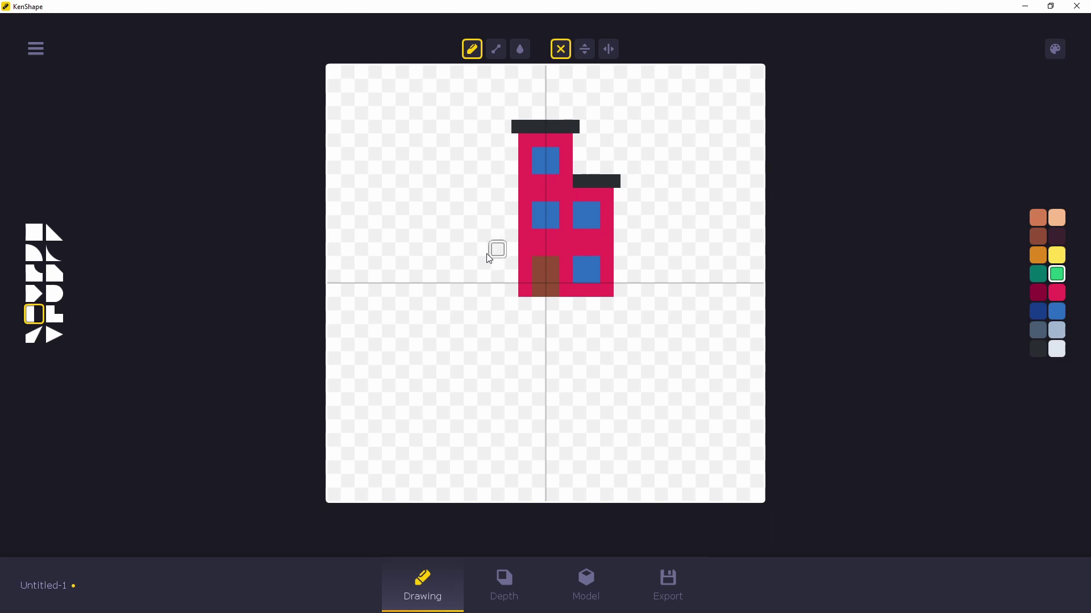
click(520, 49)
click(564, 237)
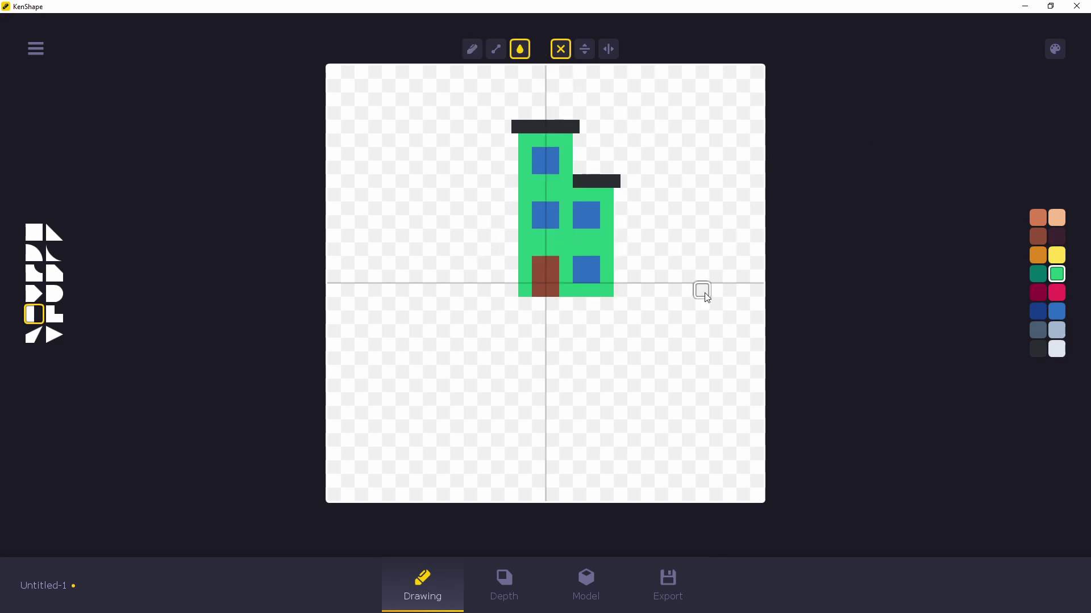
click(570, 590)
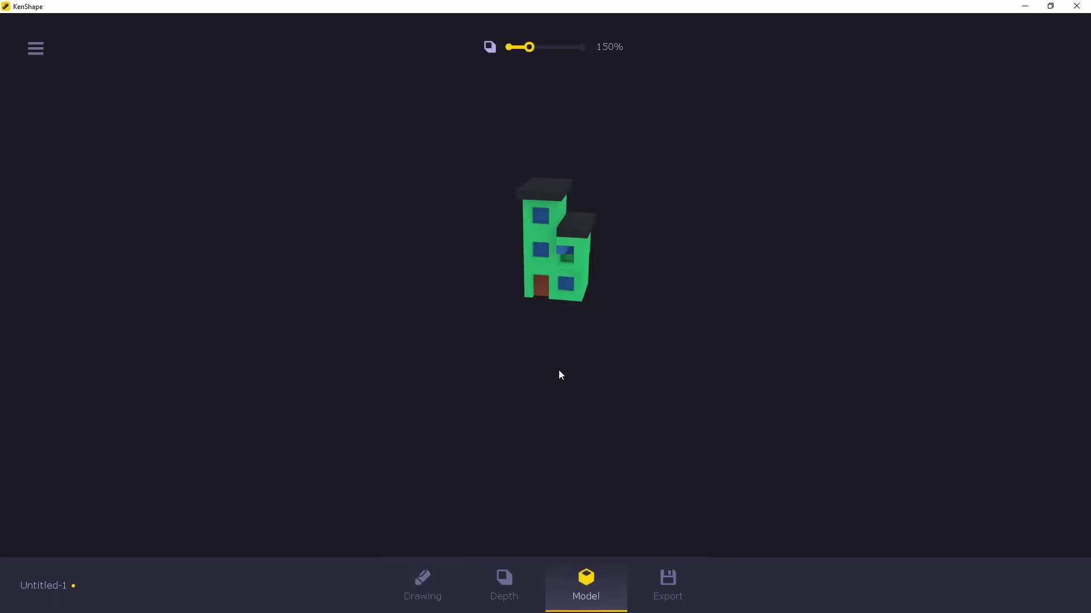
In the depth grid, reset stray cells to depth 4 and raise both roof ledge rows to depth 5
click(503, 588)
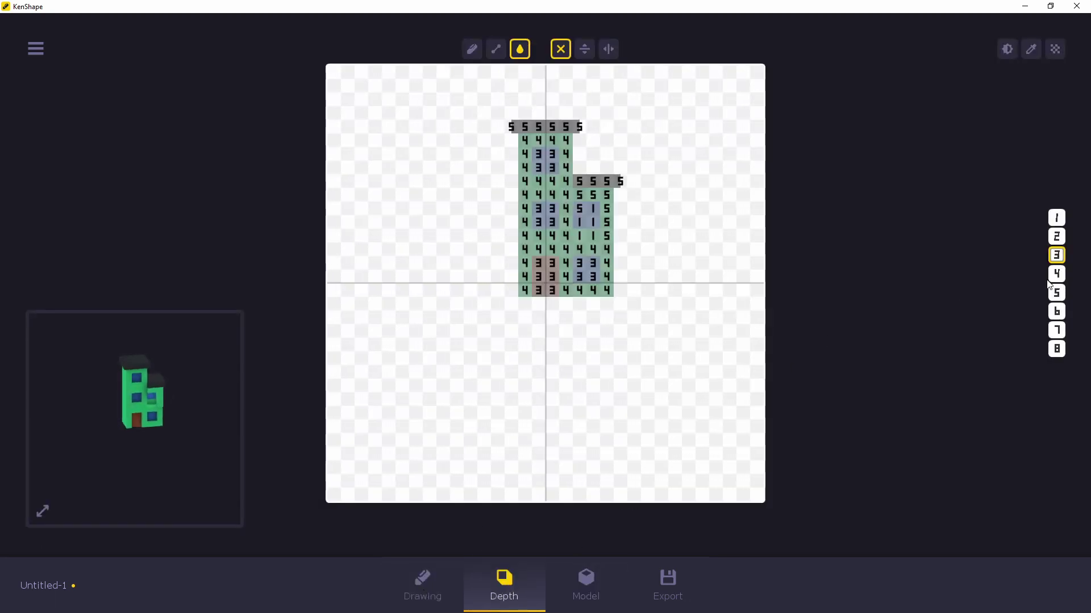
click(572, 223)
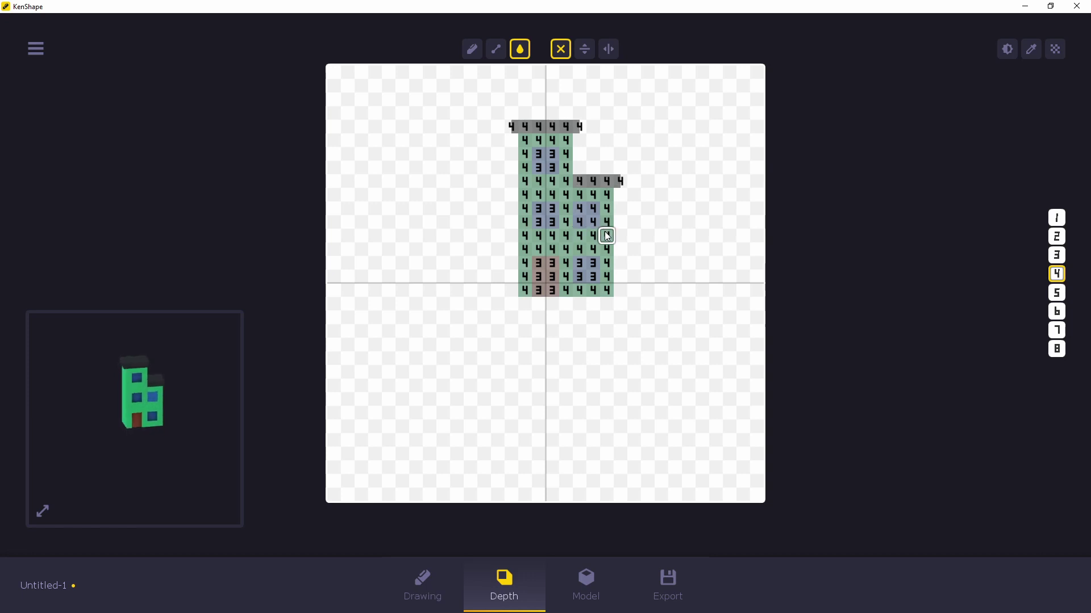
click(1057, 293)
click(496, 49)
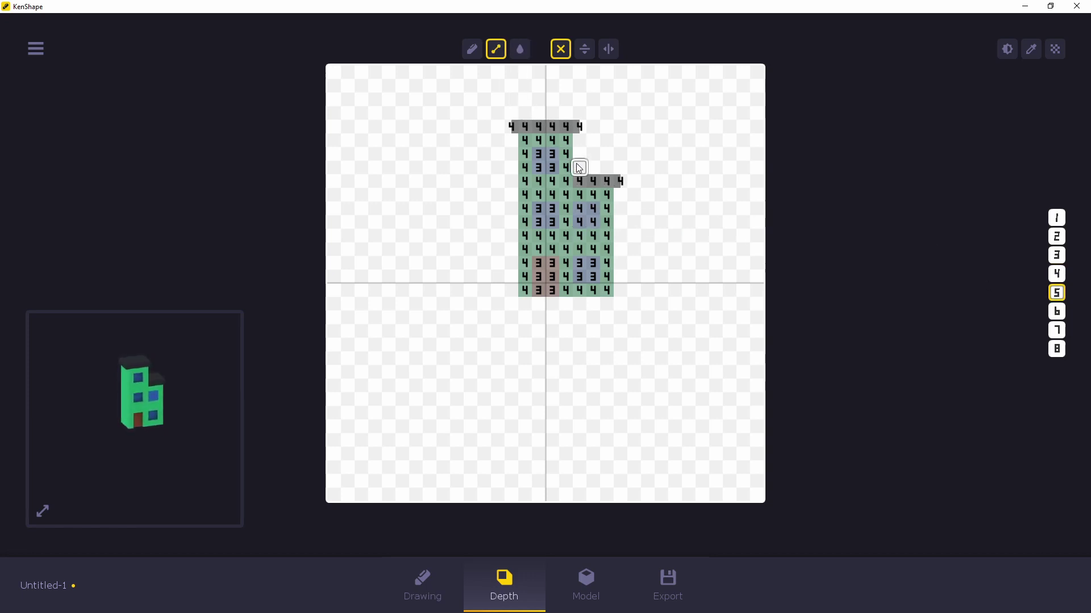
drag(579, 182, 620, 181)
drag(510, 126, 582, 127)
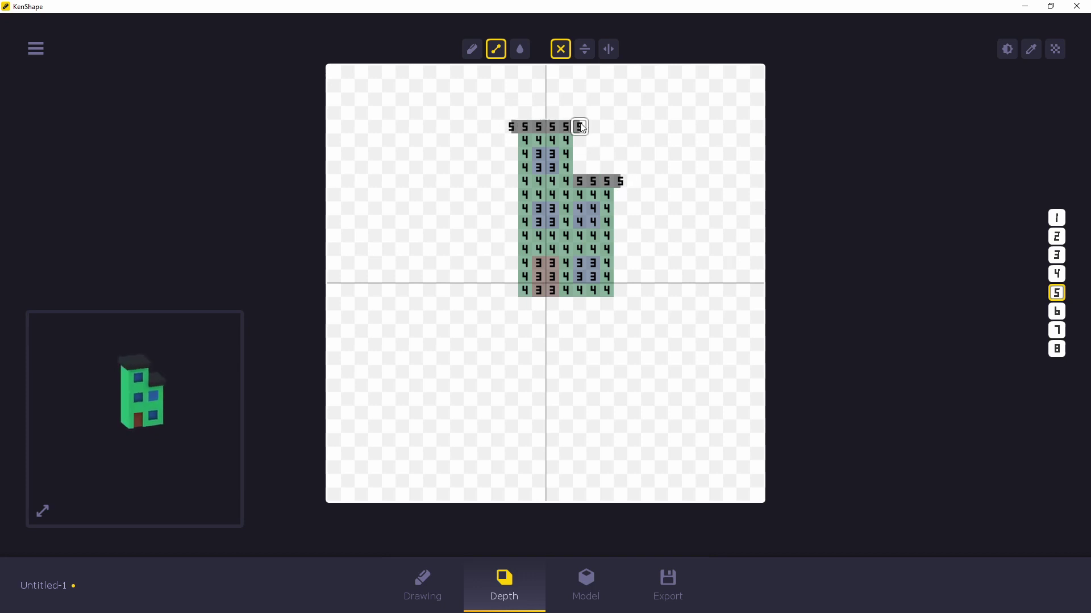
Recess the lower-right window to depth 3 and preview the finished 3D model
click(438, 596)
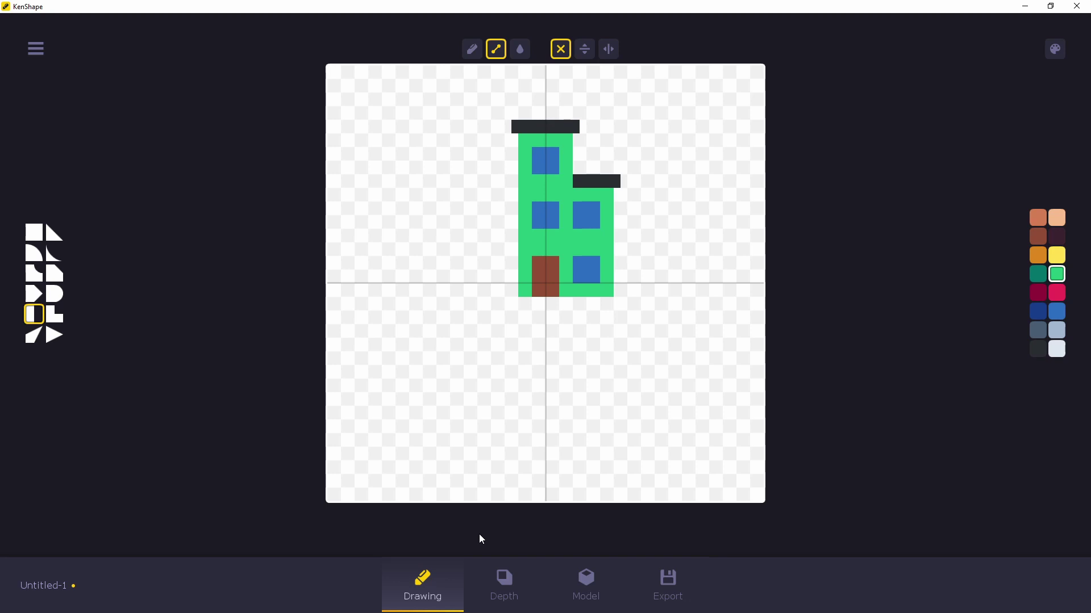
click(510, 591)
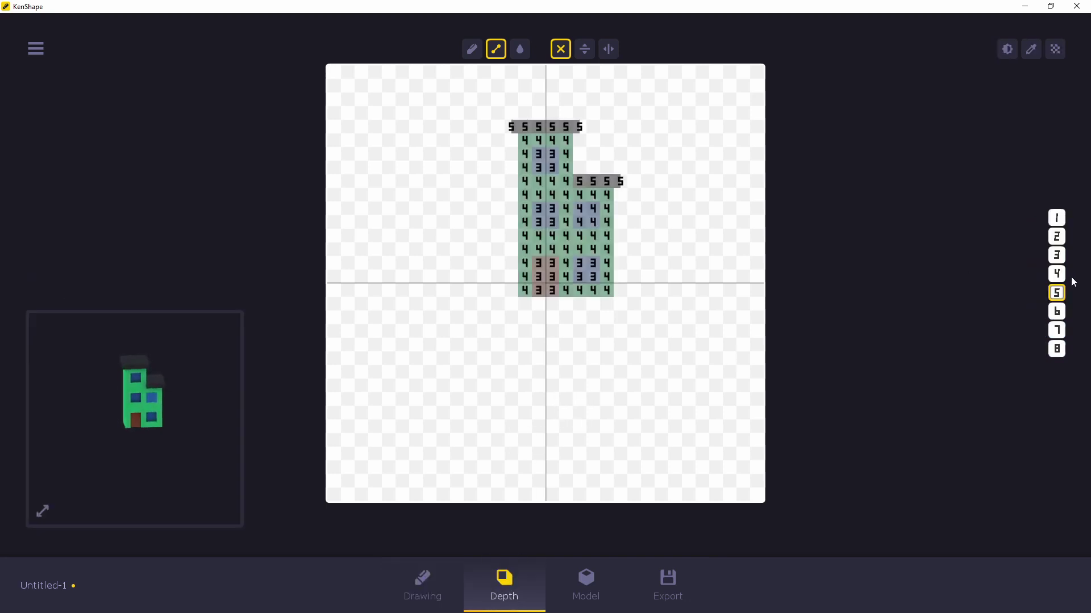
click(1057, 255)
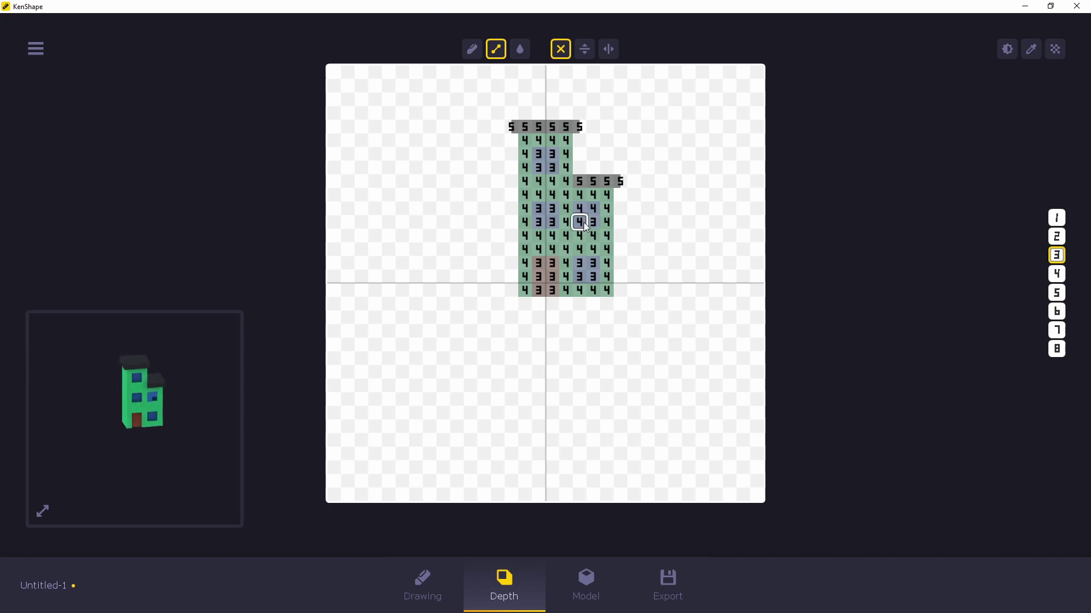
drag(579, 209, 593, 223)
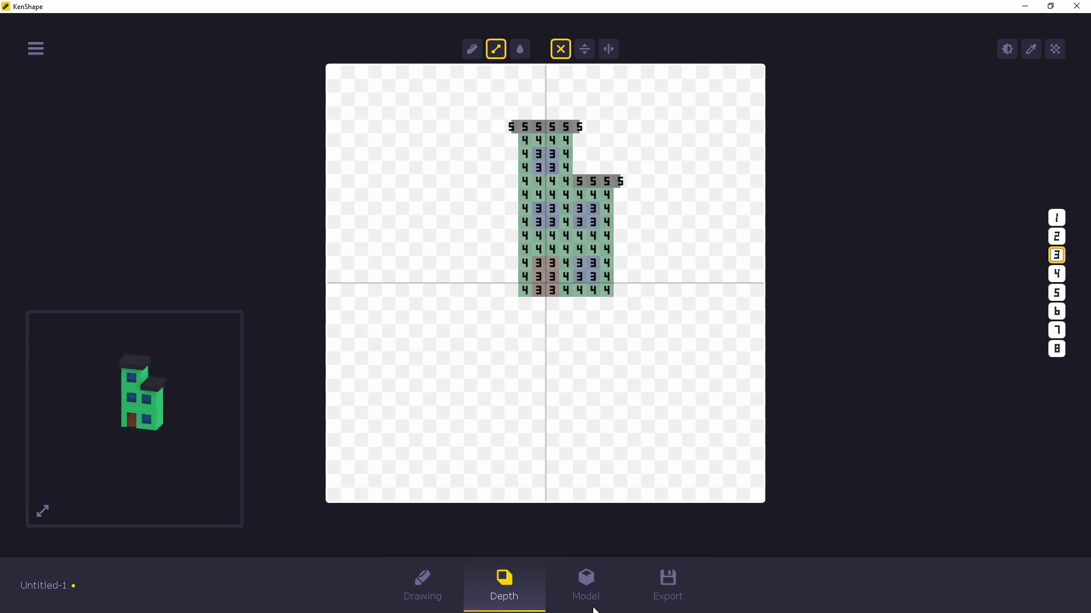
click(588, 582)
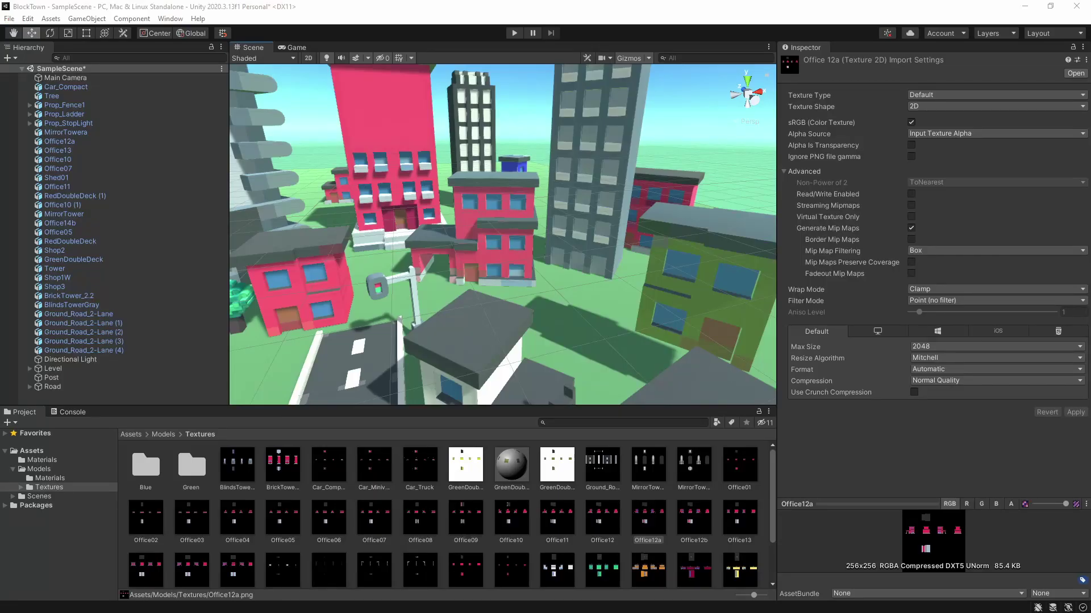
Select the pink Office12a building in the Scene view and go up to the Models folder
click(482, 236)
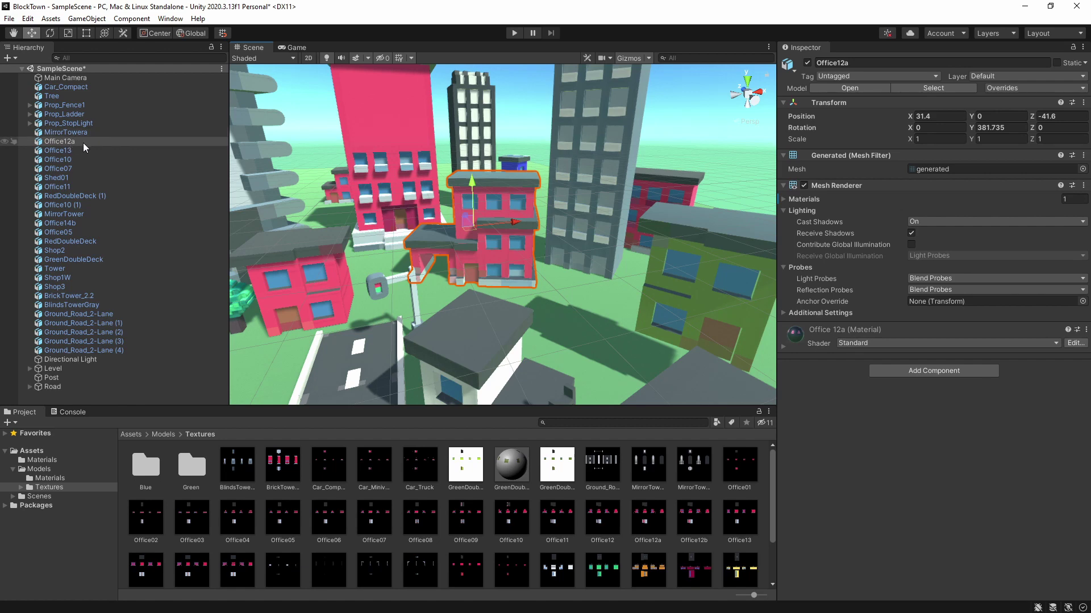
click(164, 434)
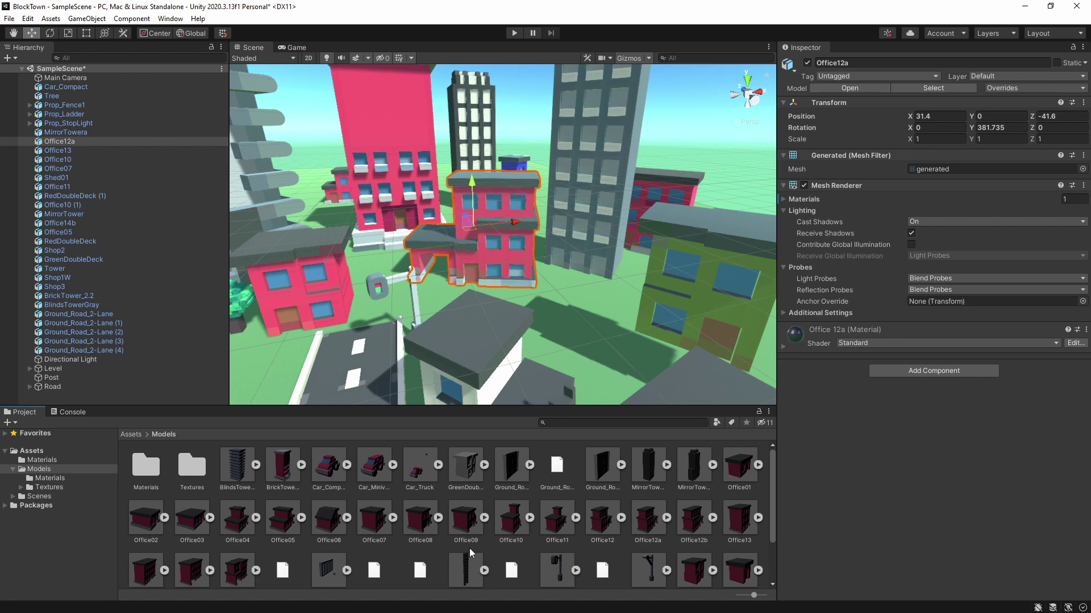
Inspect the Office12a model and its texture in the Textures folder
click(605, 527)
click(647, 519)
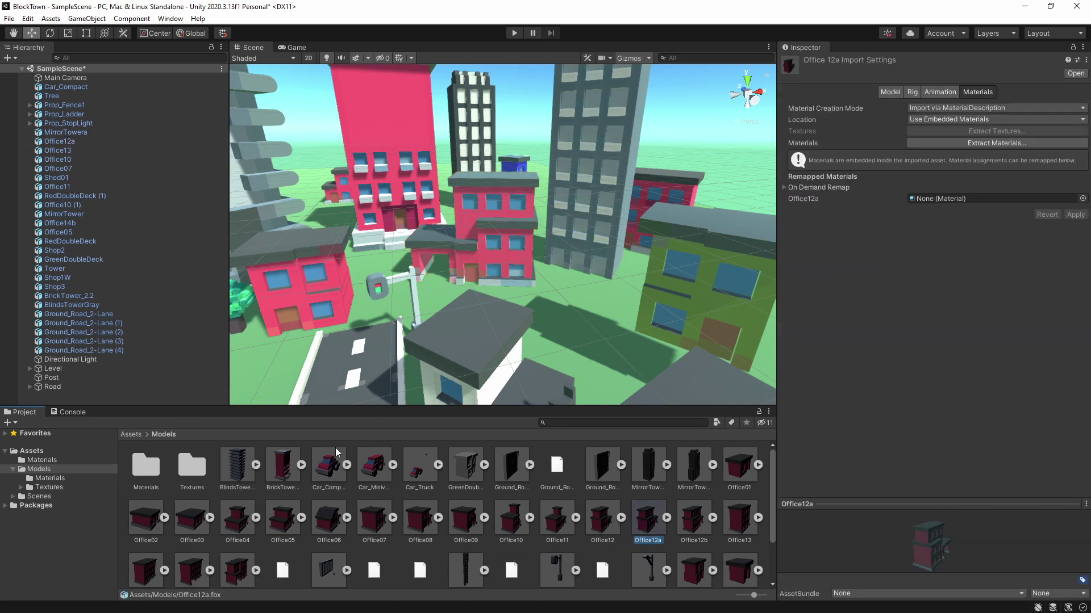
double_click(204, 472)
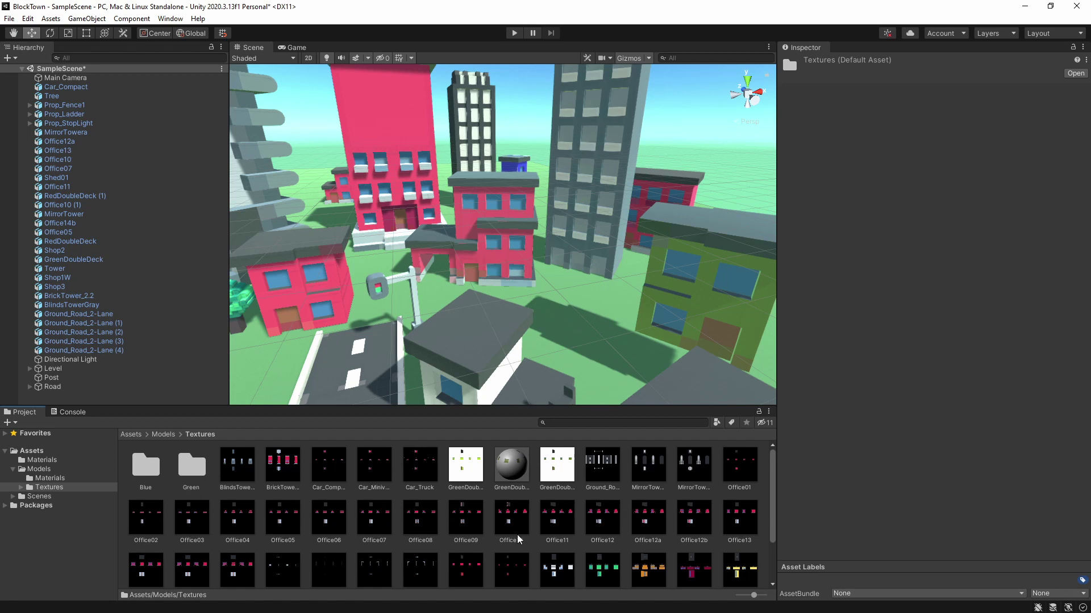
click(647, 522)
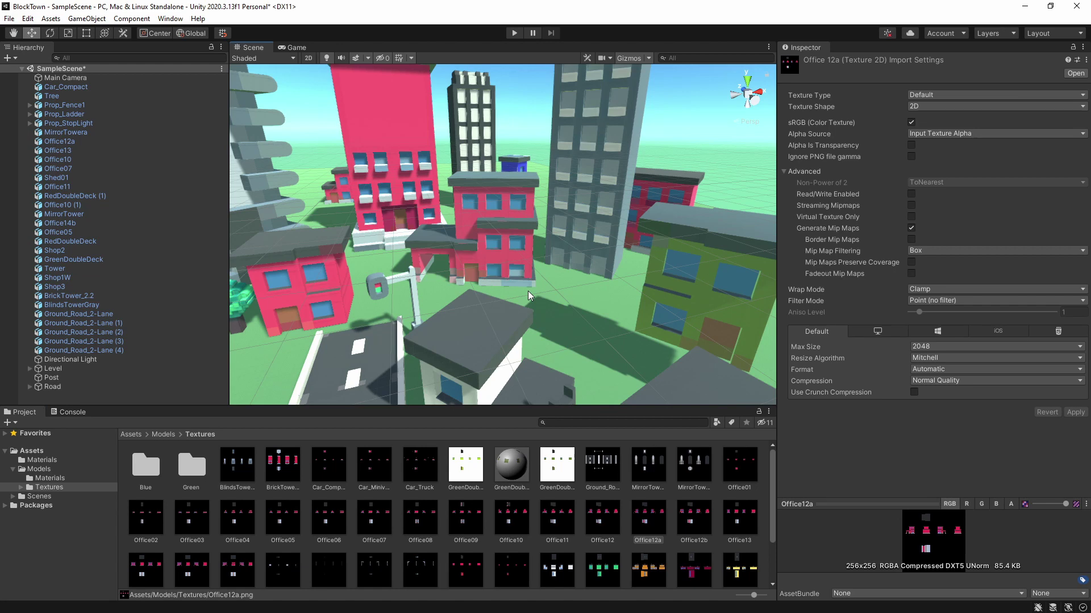
Drag the Blue folder's Office12a texture onto the building, then select the original pink texture
double_click(183, 476)
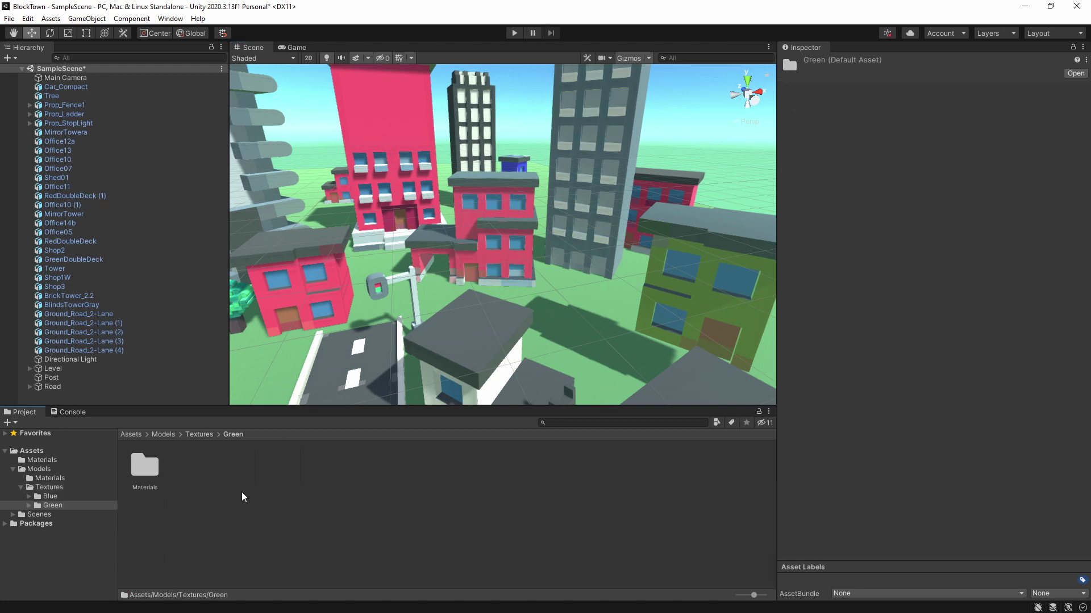
click(198, 435)
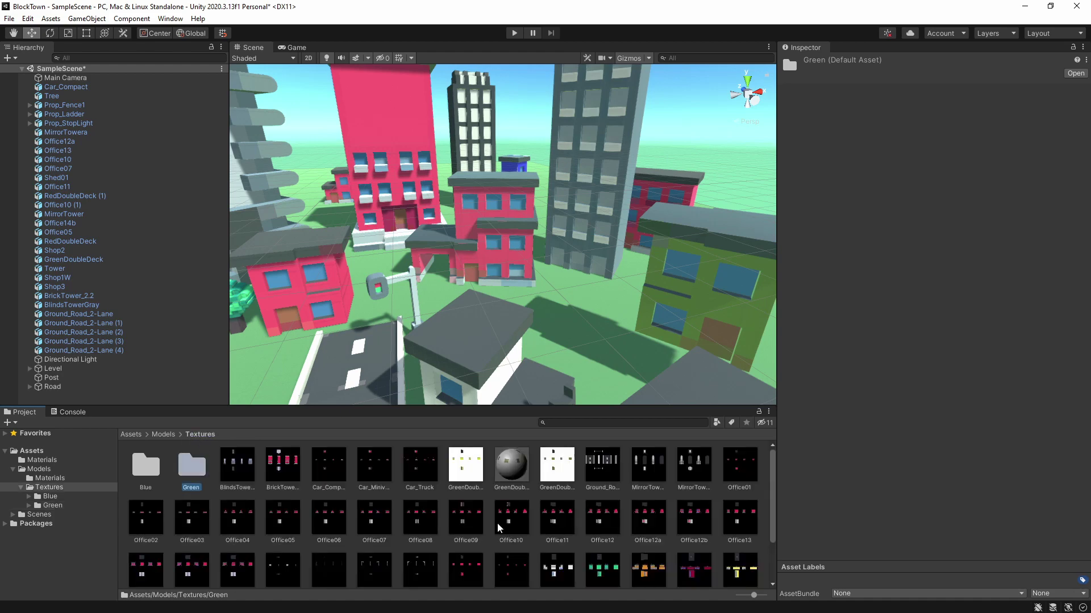
double_click(149, 475)
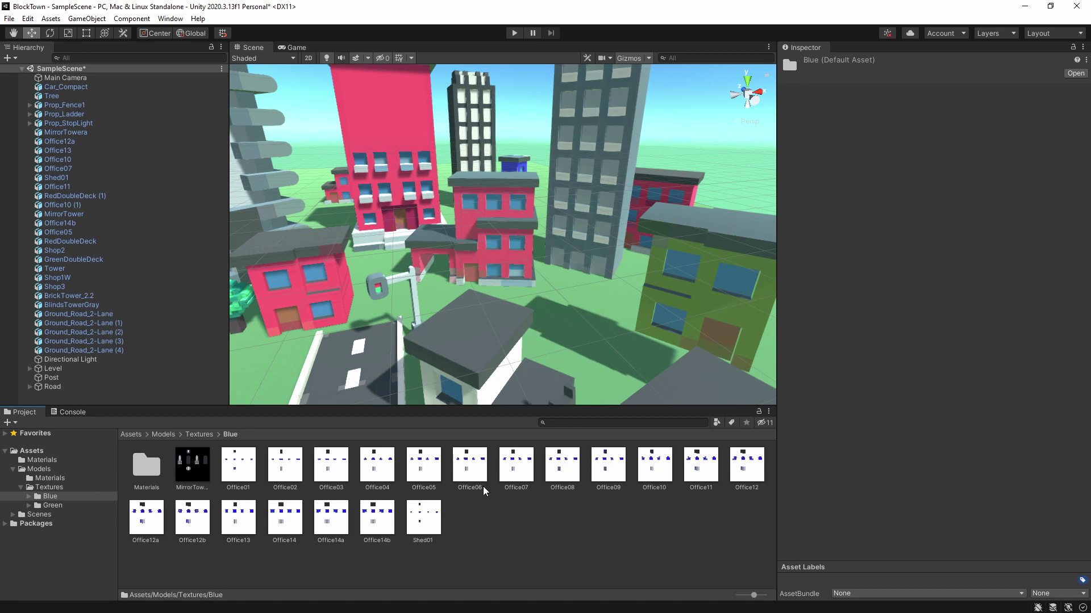
click(150, 520)
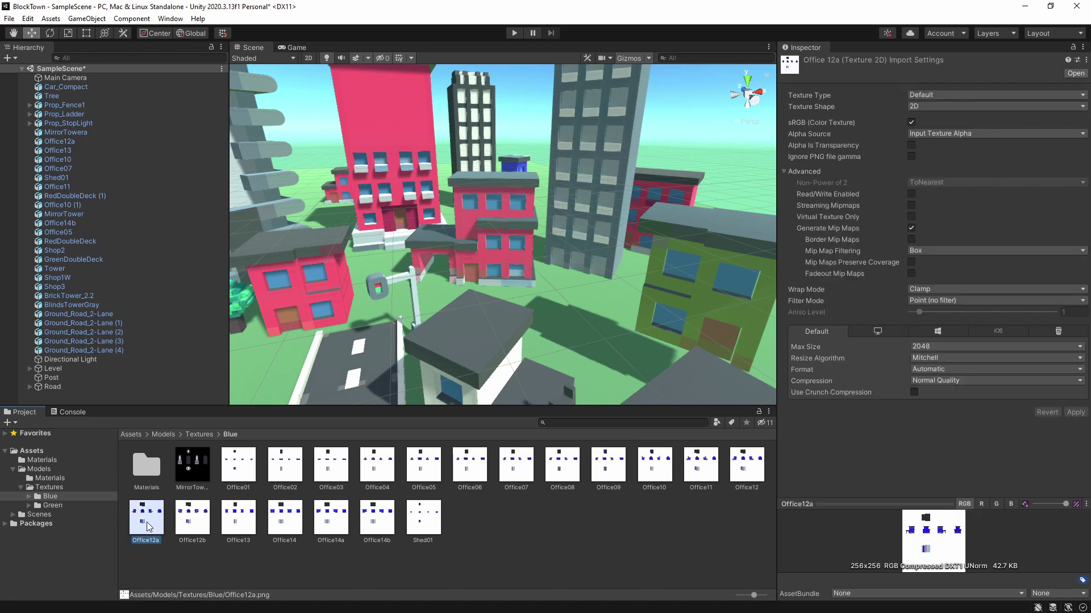
drag(141, 526, 506, 251)
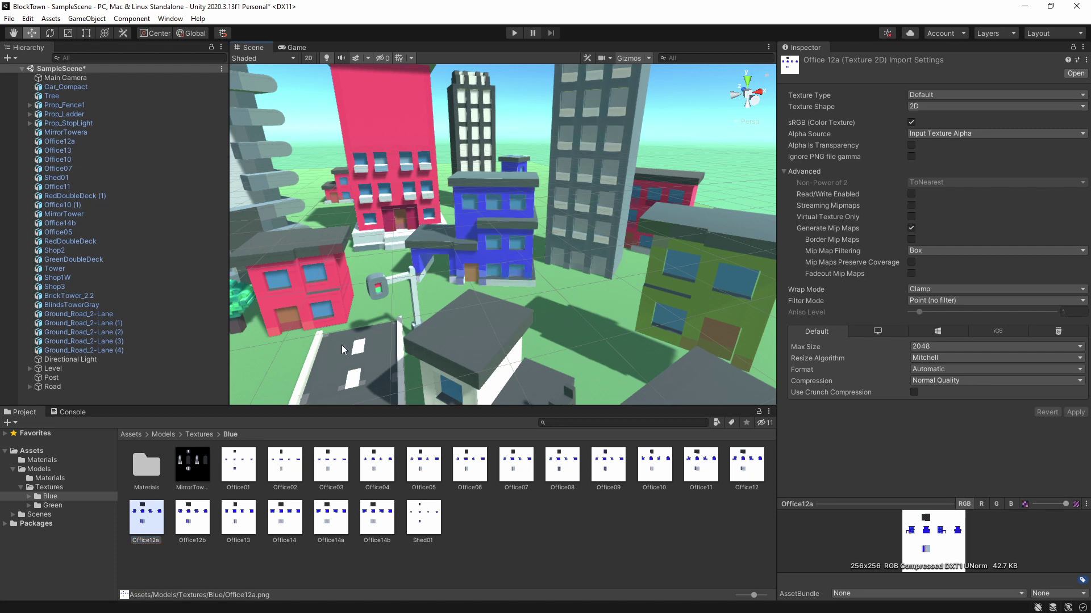
click(199, 434)
click(652, 526)
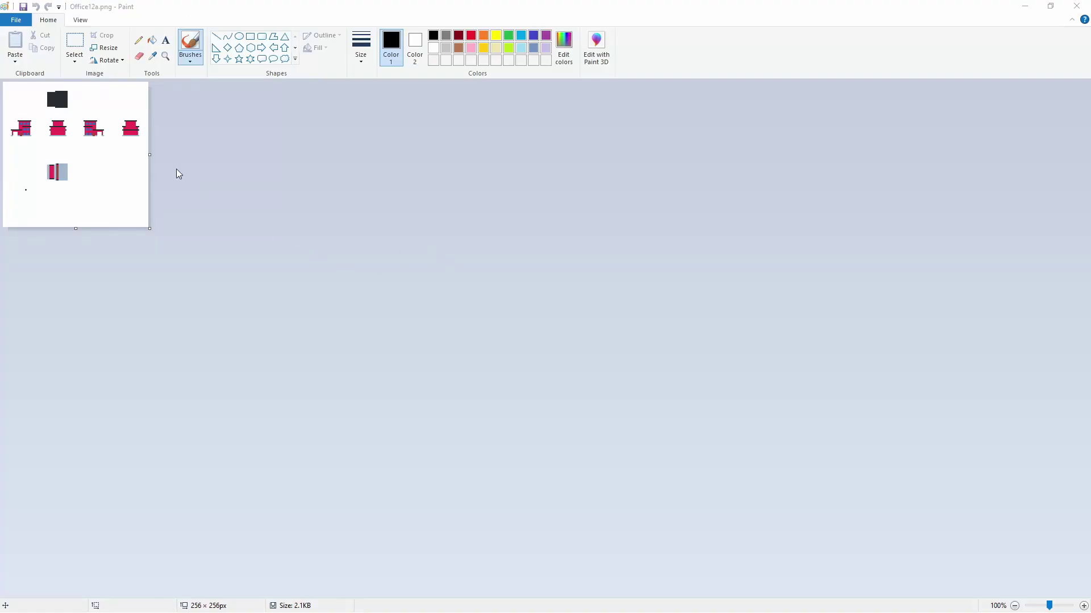
Undo the stray black dot on the Office12a texture and zoom into the canvas
key(ctrl+z)
ctrl+scroll(192, 221, up, 3)
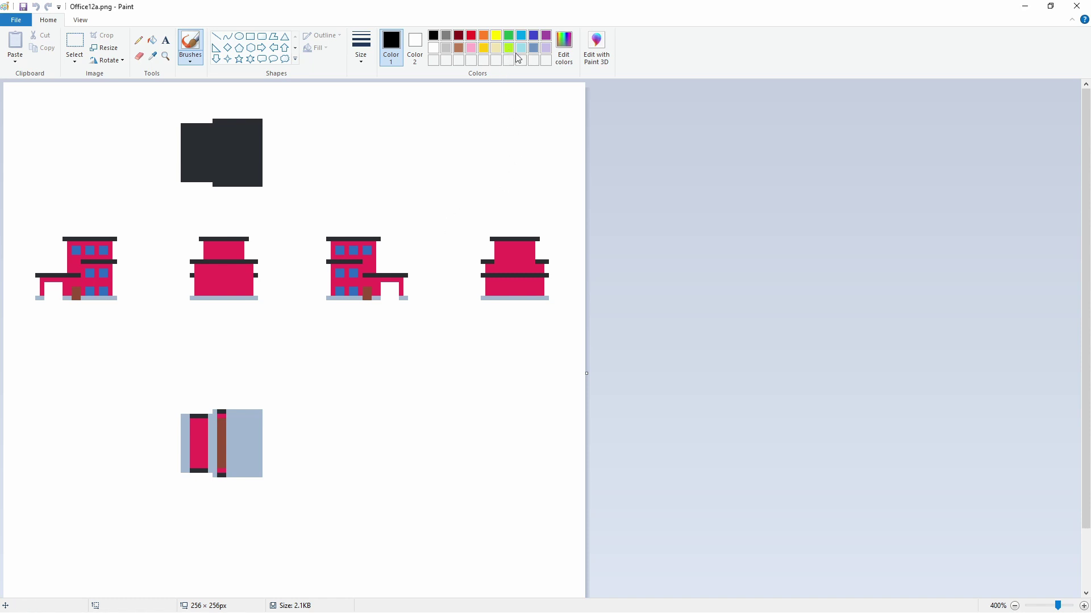
Flood-fill all four pink building fronts and the pink strip segments with lime green
click(509, 49)
click(152, 39)
click(522, 284)
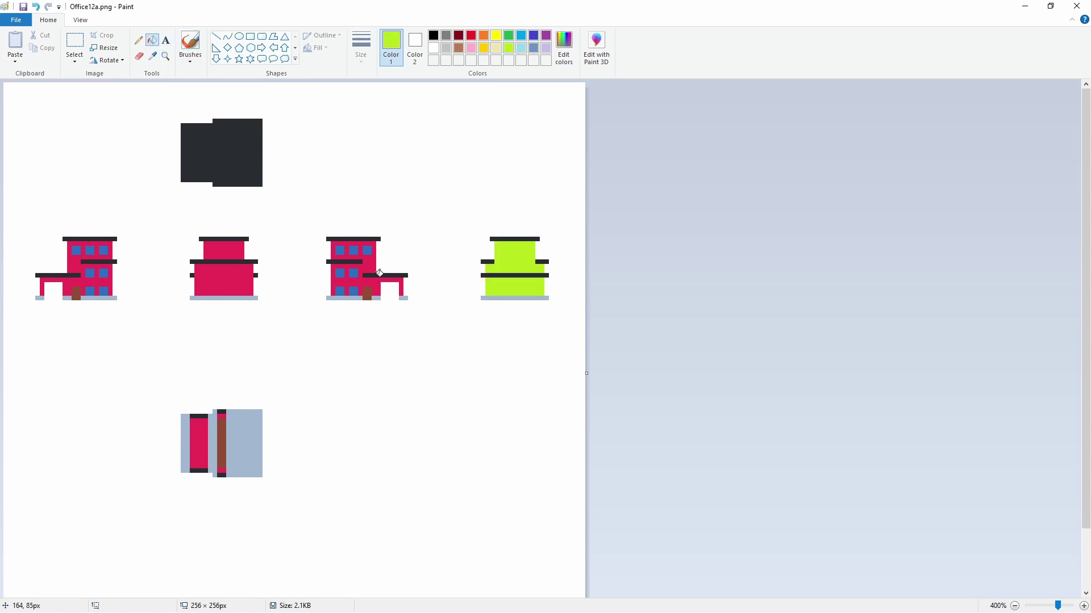
click(372, 275)
click(221, 274)
click(230, 250)
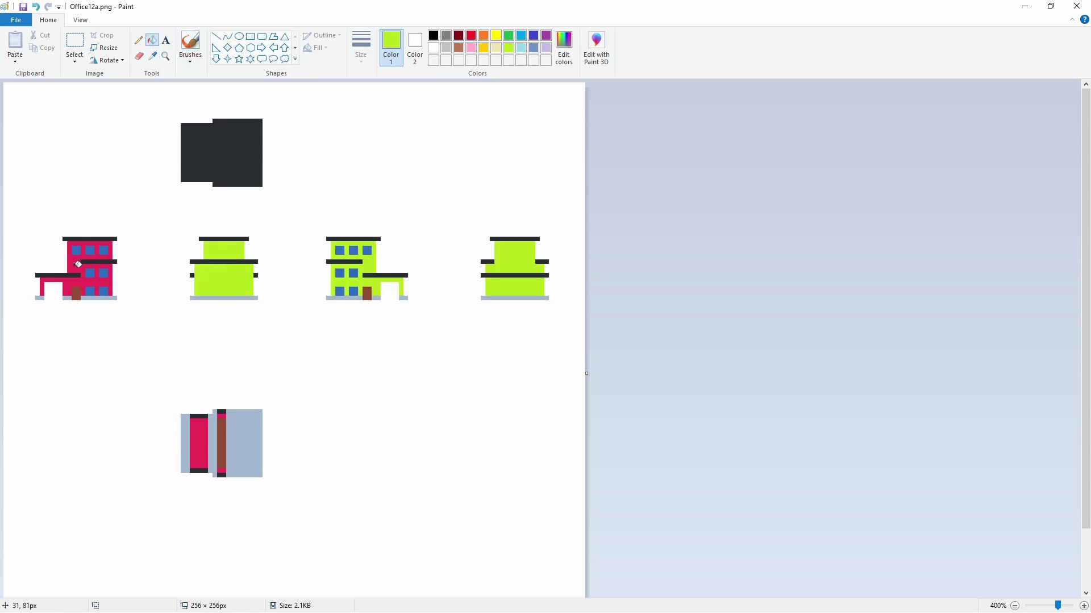
click(79, 264)
click(194, 441)
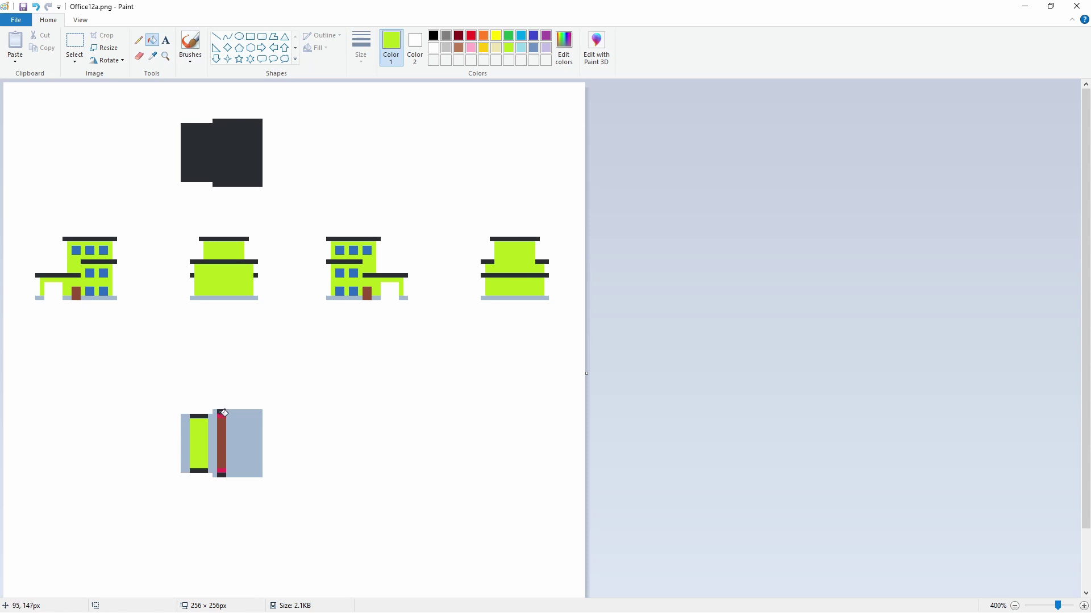
click(223, 412)
click(226, 468)
Touch up the third building's lower-left window top with green pencil pixels
click(509, 36)
click(138, 40)
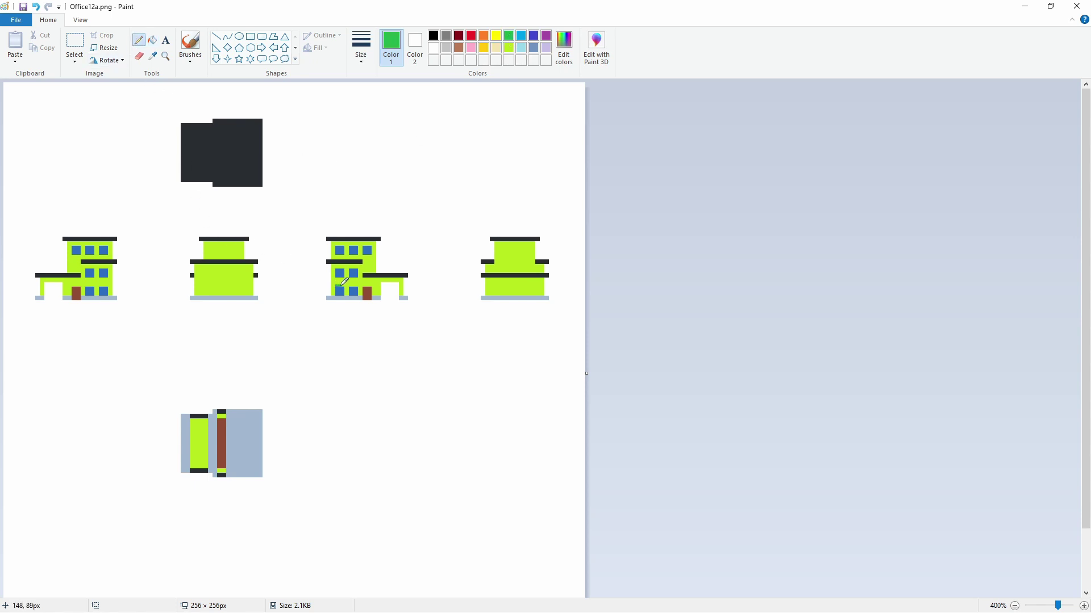
drag(341, 285, 348, 286)
click(520, 49)
Dismiss the Size and Edit colors options unchanged, then save Office12a.png and close Paint
click(369, 63)
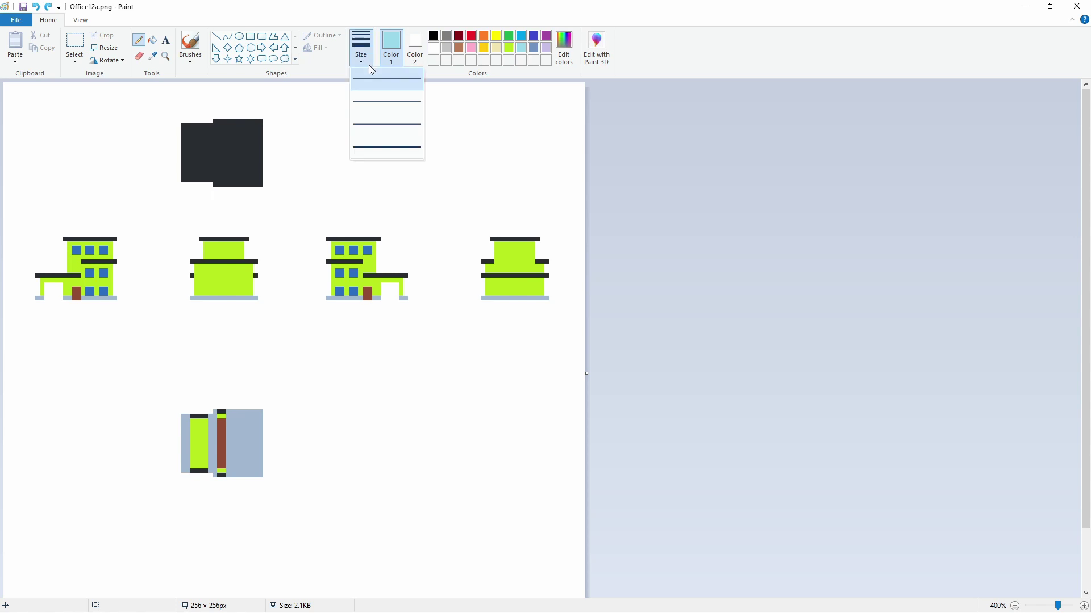
click(687, 61)
click(564, 48)
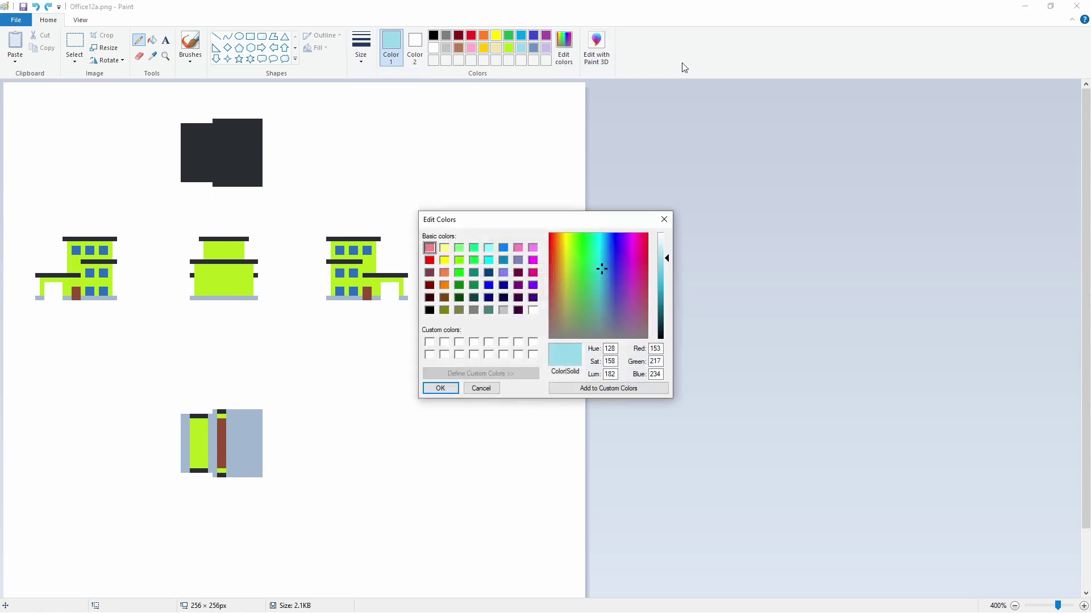
click(666, 225)
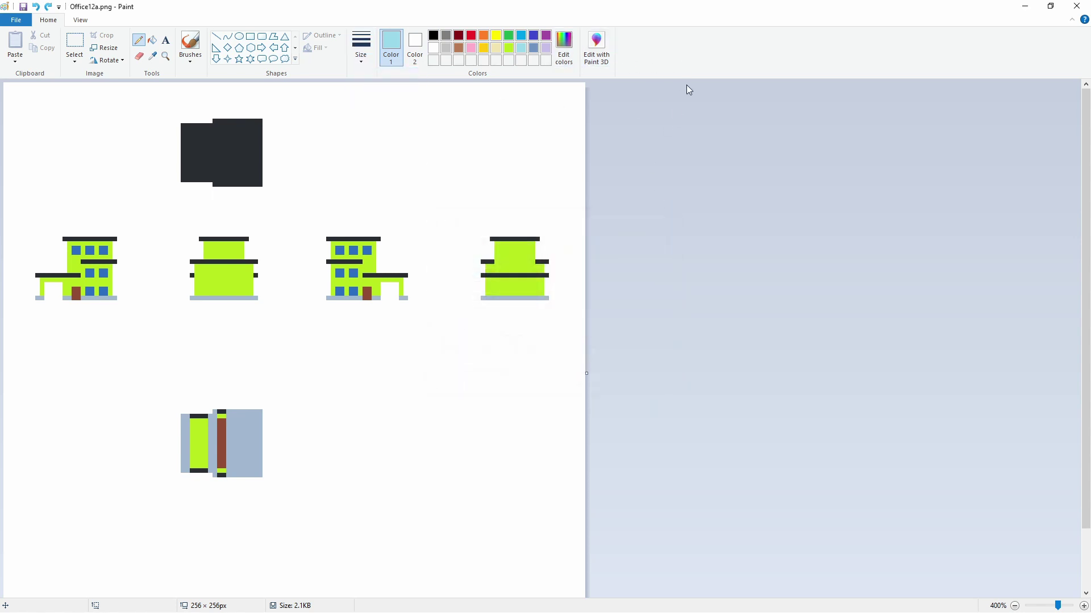
click(25, 8)
click(1083, 5)
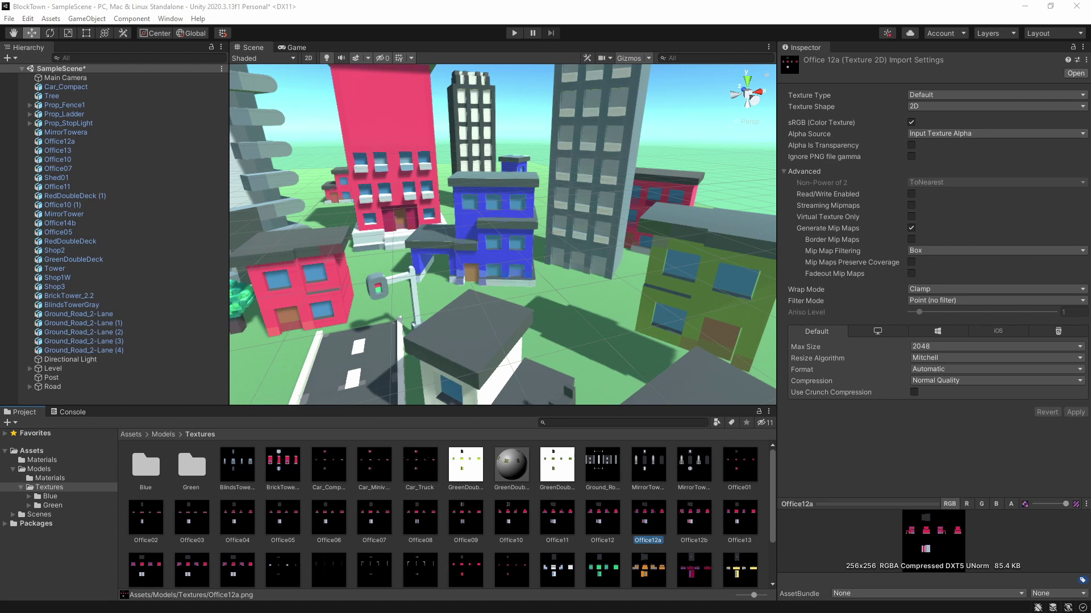
Set the Green folder's Office12a texture Filter Mode from Bilinear to Point (no filter)
double_click(191, 471)
click(192, 470)
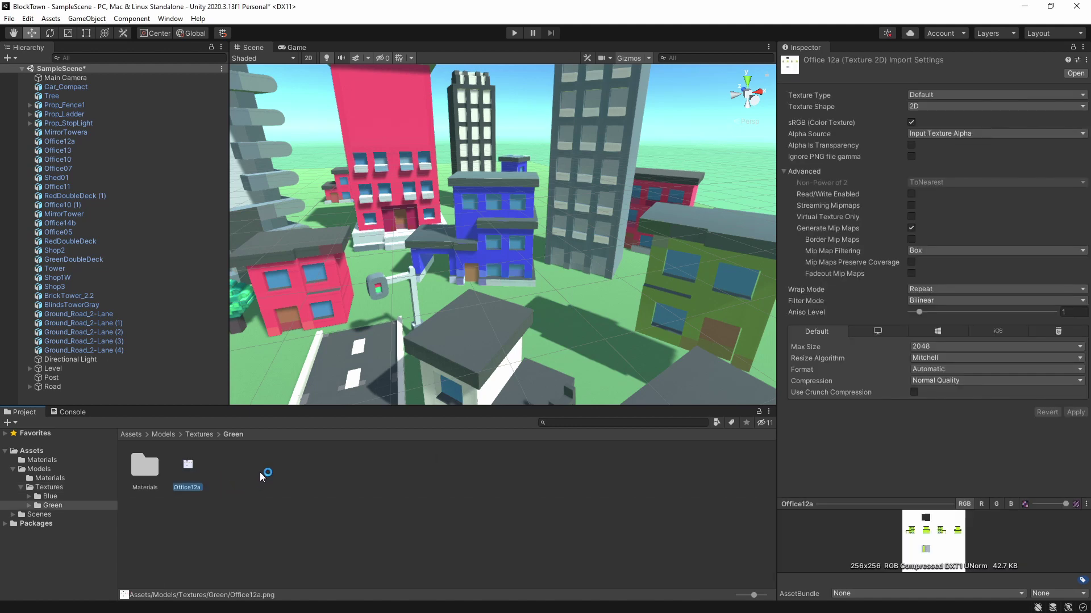
drag(912, 504, 913, 467)
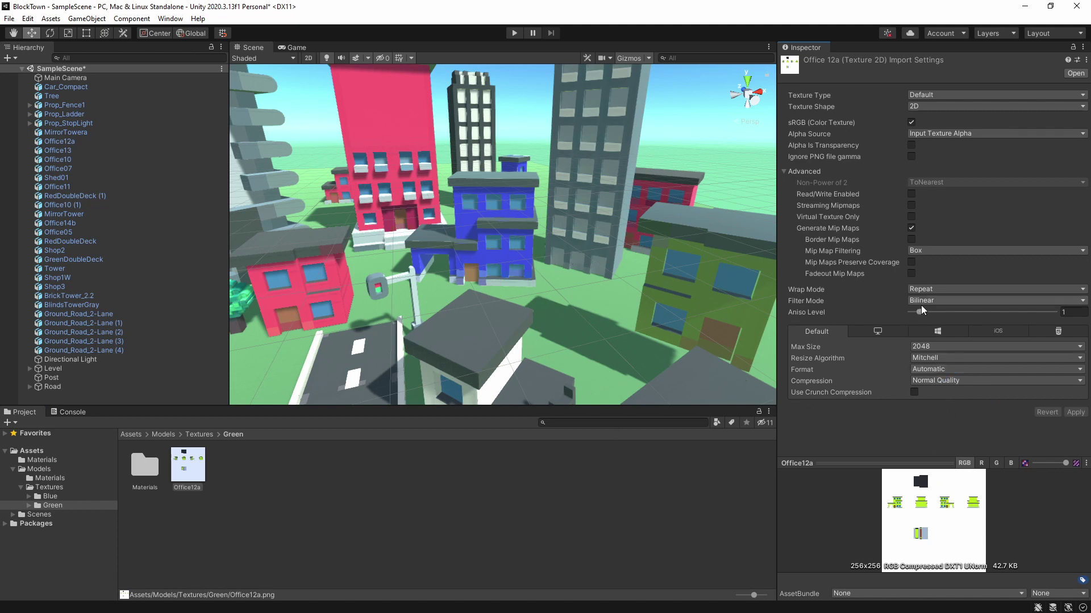
click(936, 300)
click(942, 313)
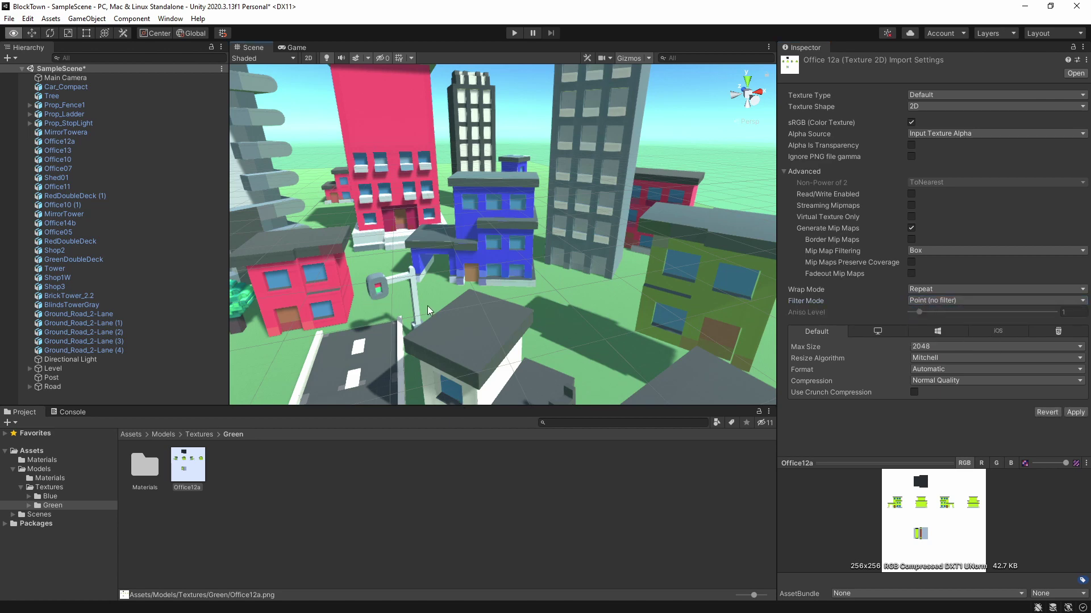
Orbit and pan the scene toward the red and blue buildings
right_drag(376, 304, 448, 314)
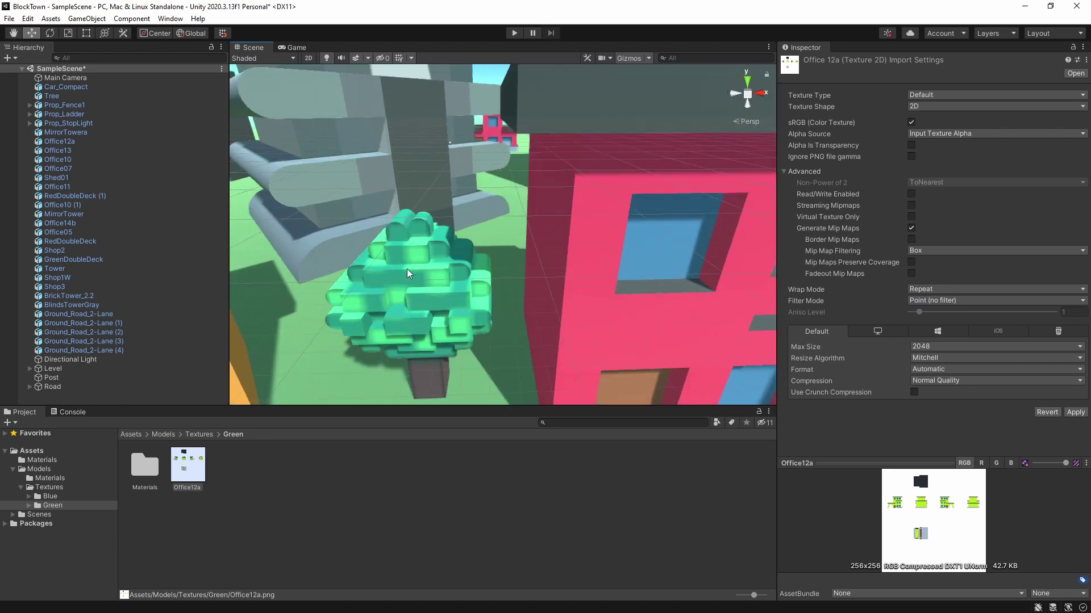
scroll(423, 292, down, 5)
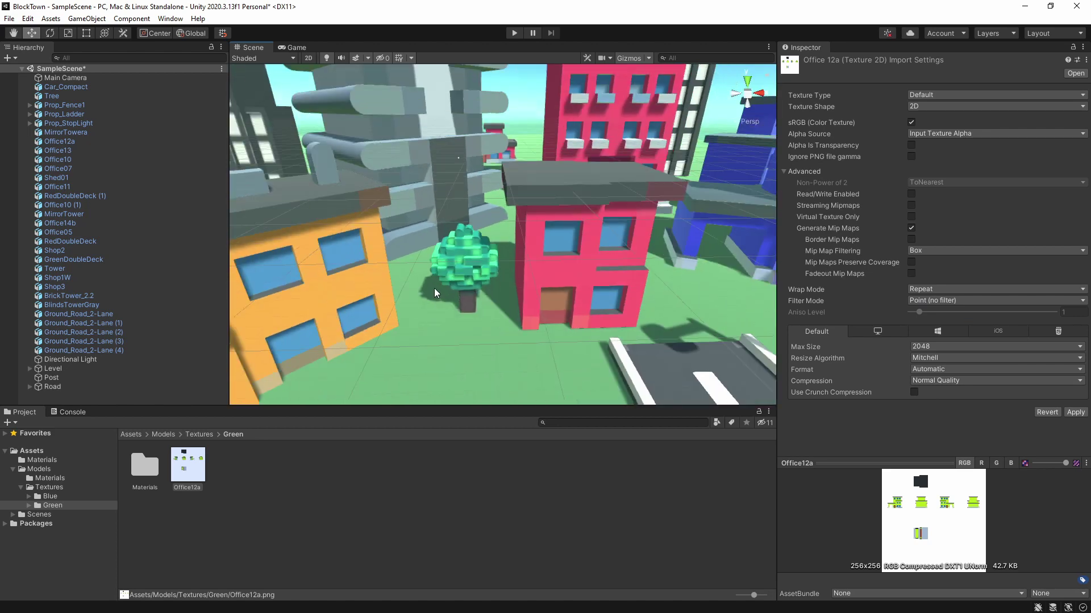
right_drag(435, 288, 739, 282)
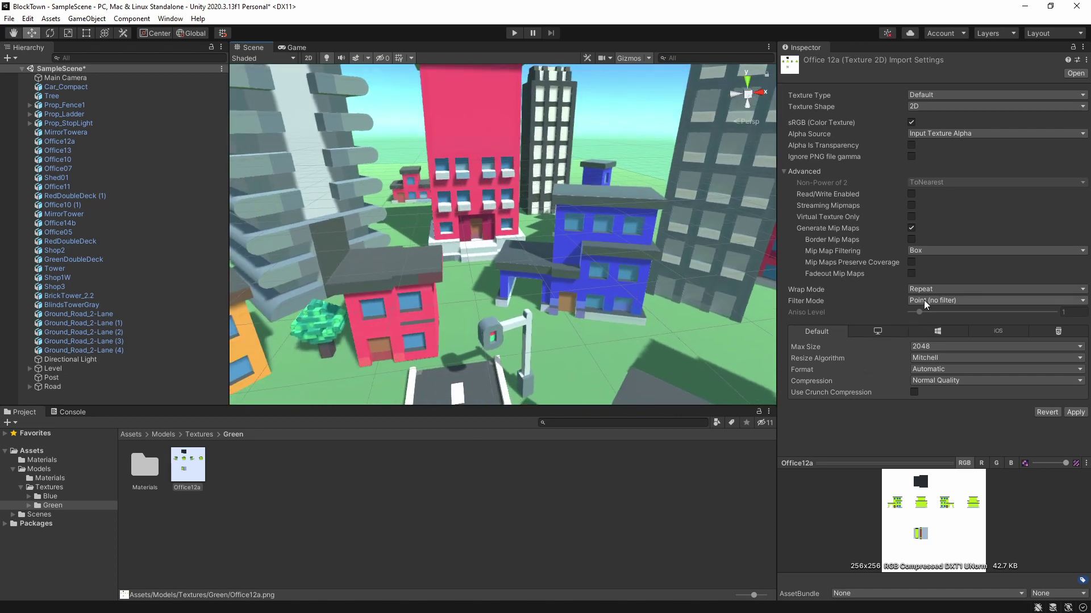
Apply the Point filter, put the green Office12a texture on the blue building, and reopen Models
click(1074, 411)
drag(196, 460, 597, 257)
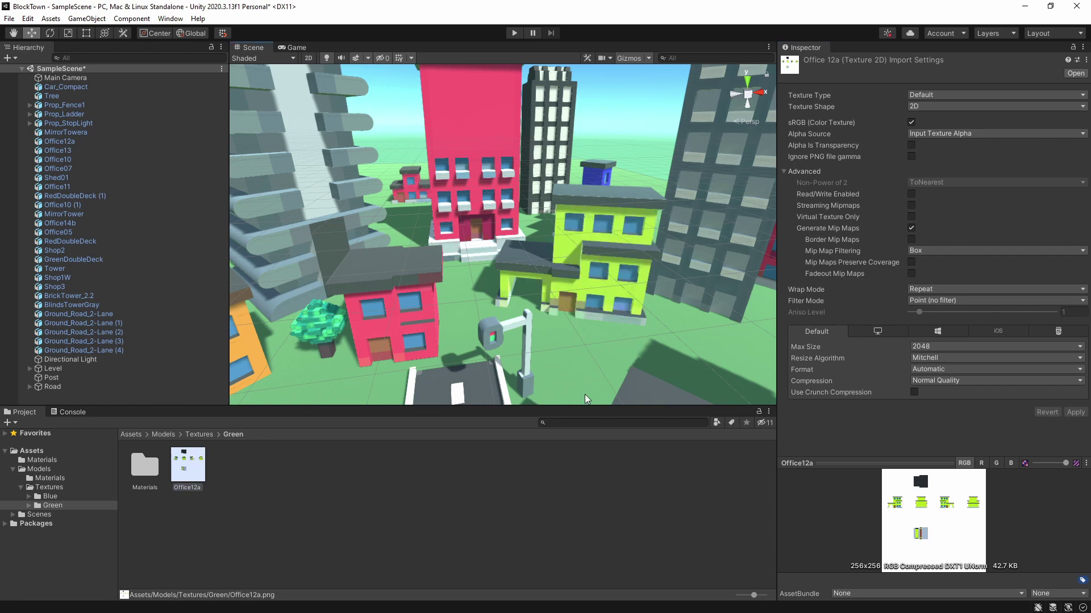
right_drag(584, 394, 580, 334)
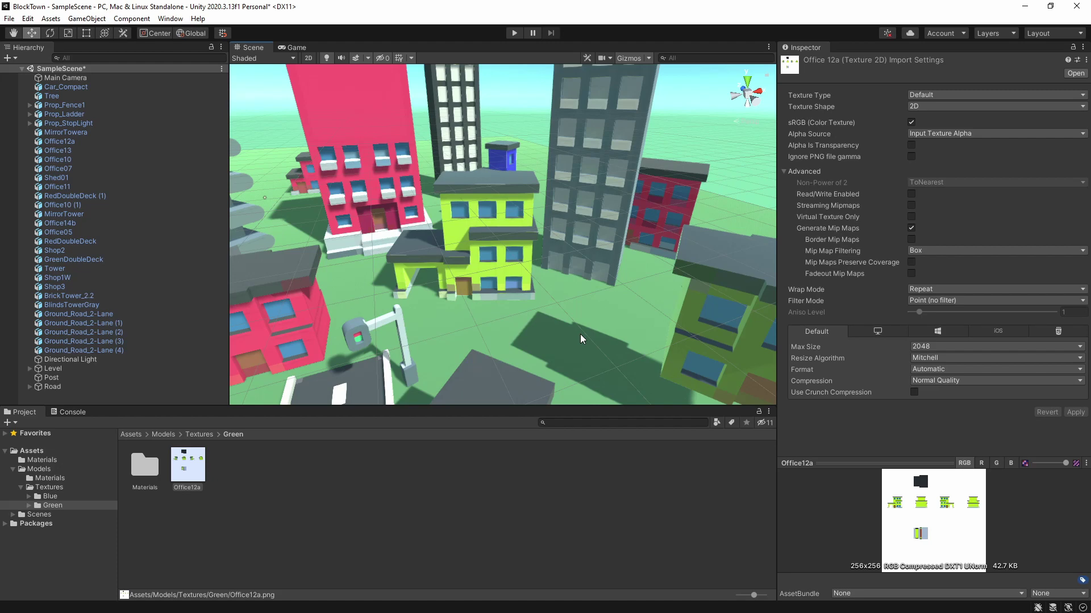
click(53, 467)
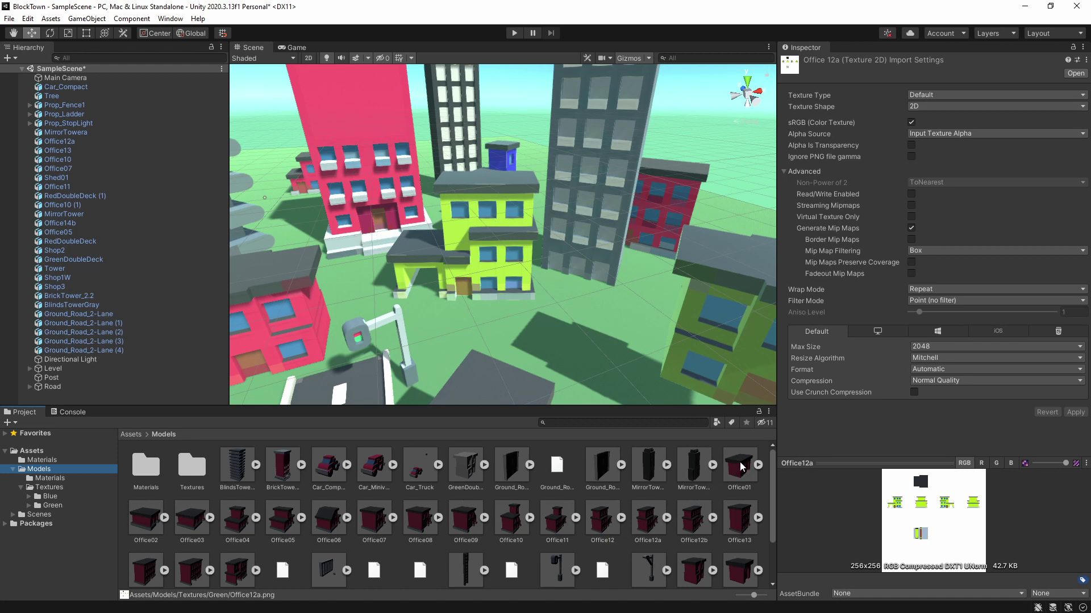
scroll(742, 472, down, 1)
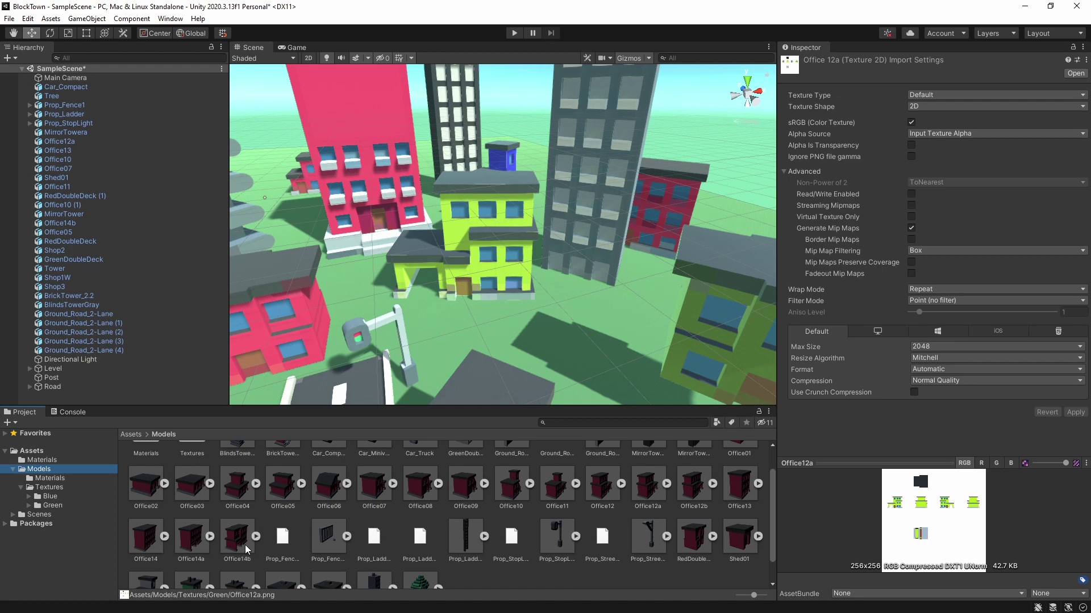
scroll(632, 494, up, 1)
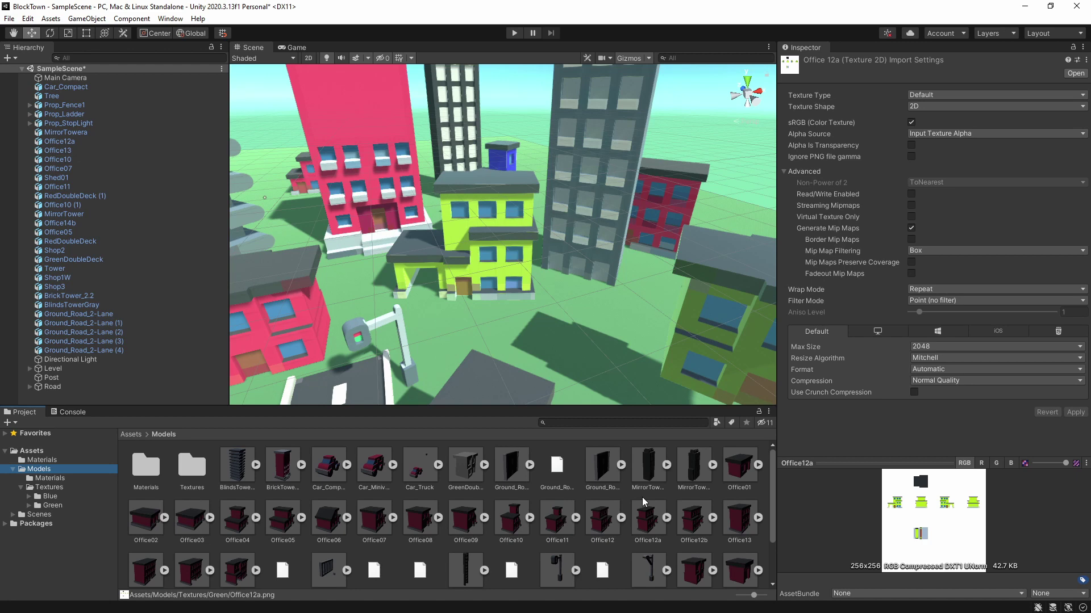
right_drag(449, 273, 599, 309)
middle_drag(599, 309, 640, 303)
right_drag(640, 303, 559, 307)
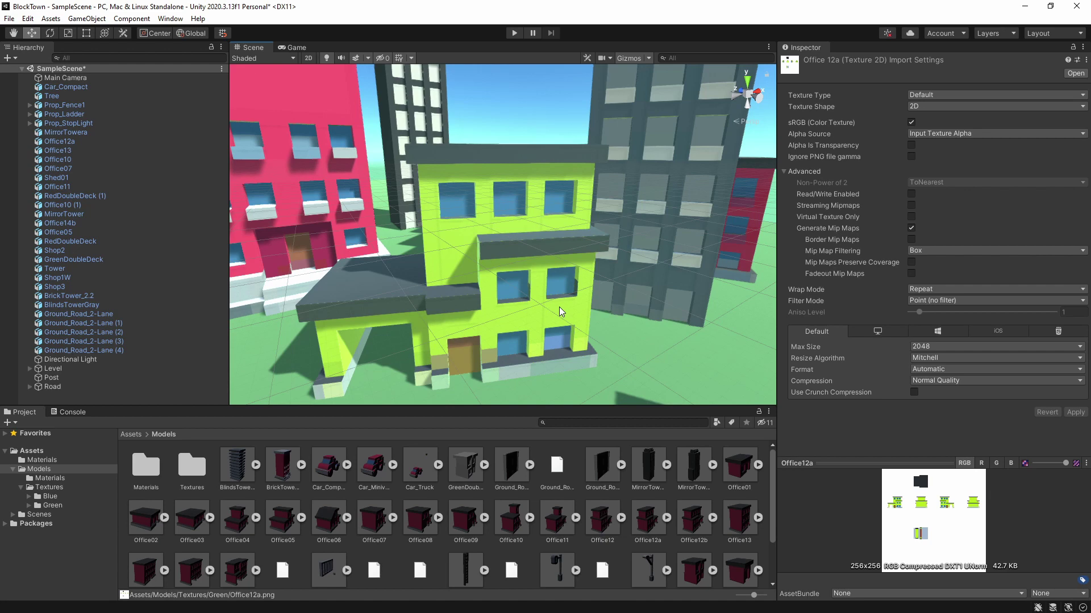
mouse_move(559, 306)
right_down()
mouse_move(423, 285)
mouse_move(503, 329)
mouse_move(492, 306)
mouse_move(506, 288)
mouse_move(582, 294)
mouse_move(564, 292)
right_up()
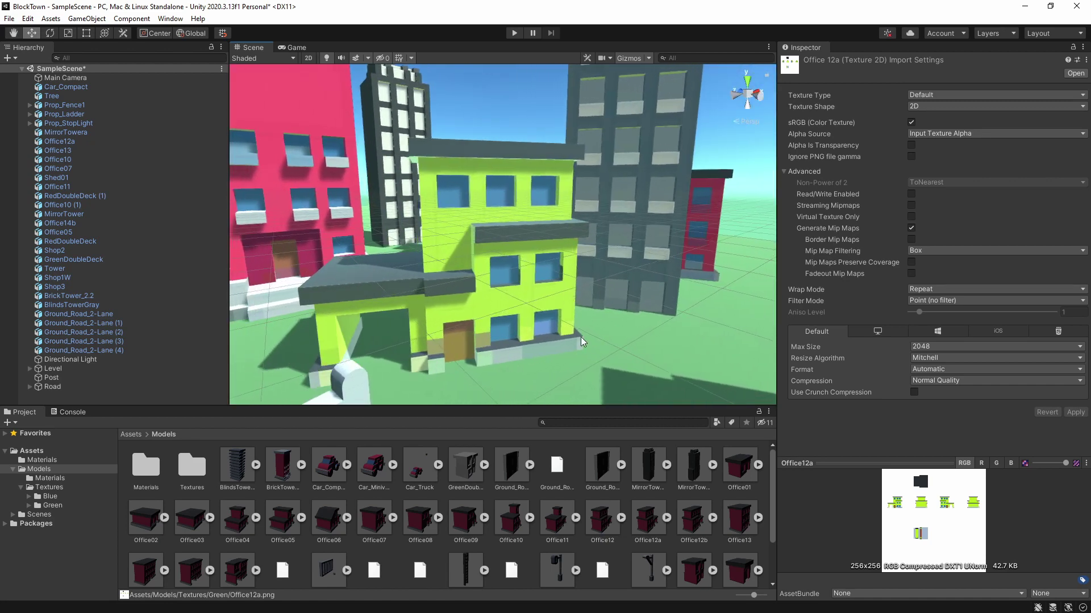
right_drag(589, 336, 445, 322)
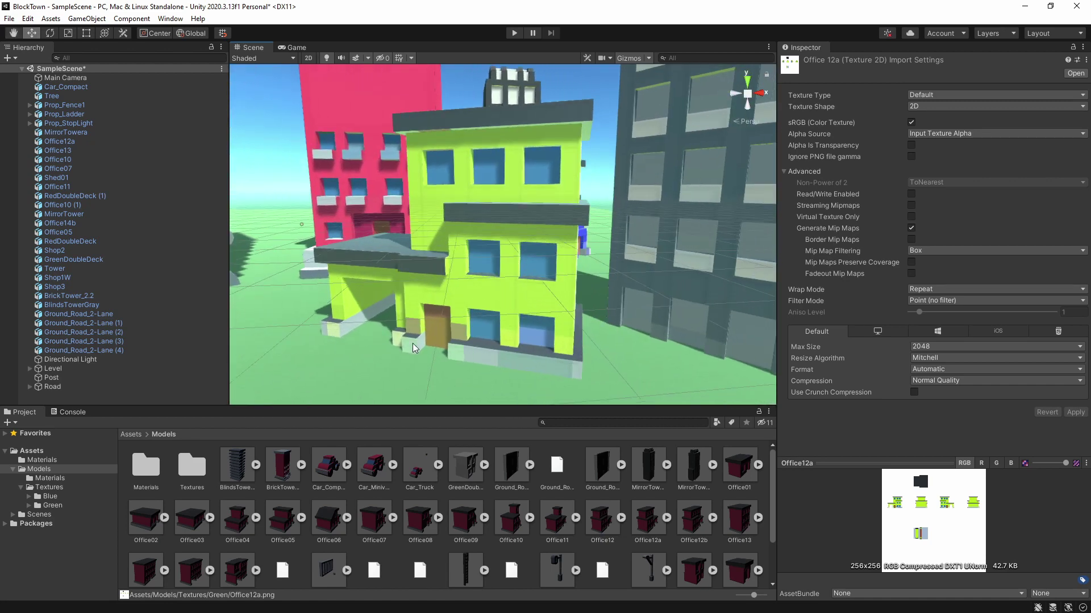
right_drag(582, 327, 560, 316)
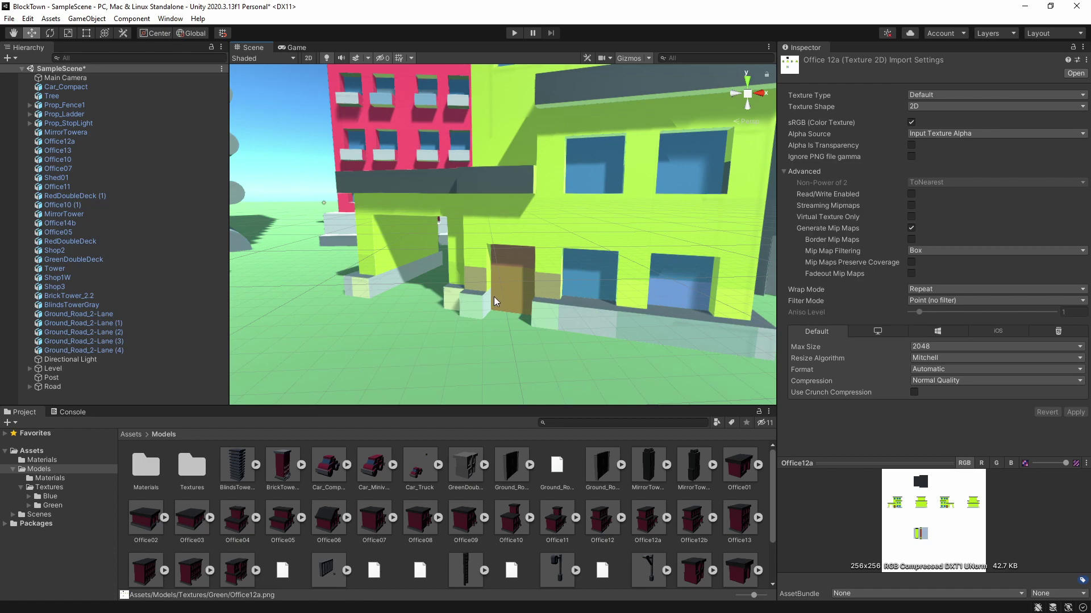
middle_drag(493, 301, 520, 307)
mouse_move(519, 308)
right_down()
mouse_move(531, 307)
mouse_move(449, 309)
mouse_move(500, 299)
right_up()
middle_drag(500, 299, 509, 313)
scroll(516, 322, down, 3)
right_drag(493, 319, 529, 321)
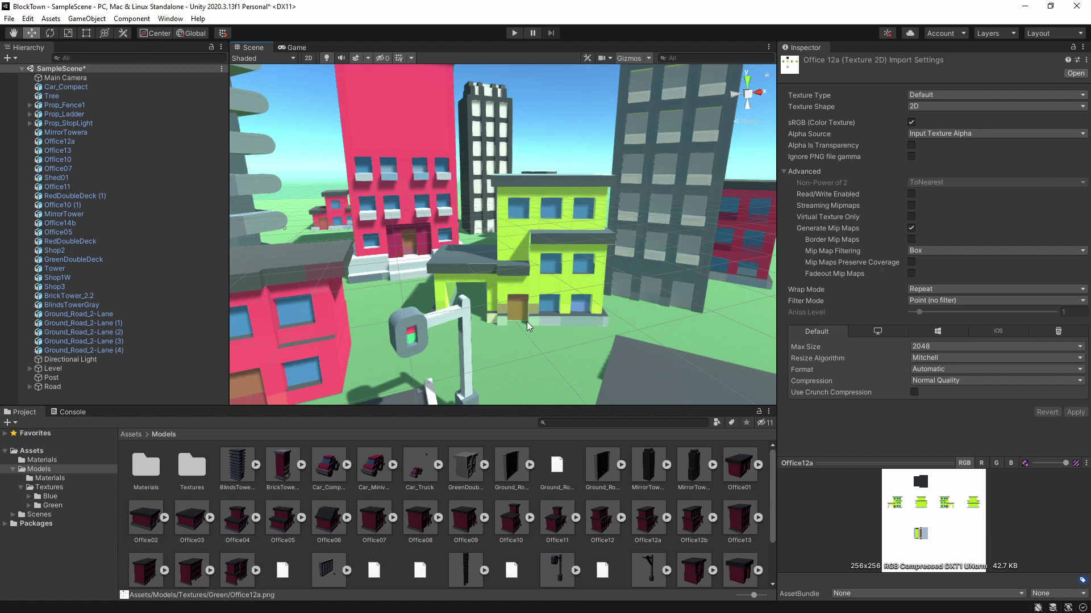
right_drag(629, 329, 535, 310)
mouse_move(535, 310)
middle_down()
mouse_move(532, 298)
mouse_move(545, 307)
middle_up()
mouse_move(545, 307)
right_down()
mouse_move(583, 325)
mouse_move(630, 309)
mouse_move(560, 317)
mouse_move(598, 324)
mouse_move(547, 288)
right_up()
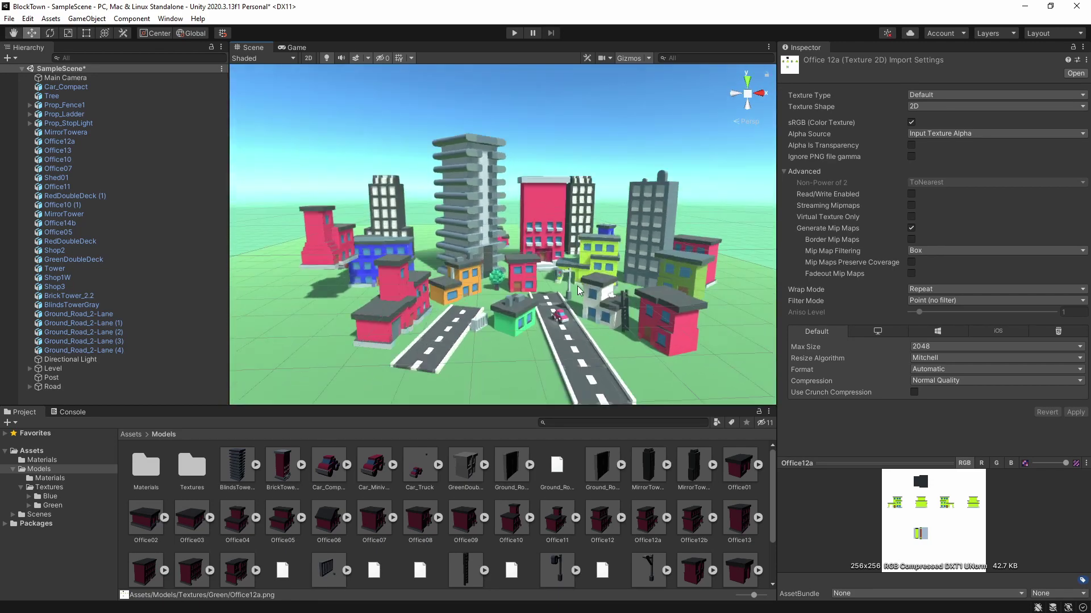
scroll(580, 291, up, 5)
mouse_move(580, 291)
right_down()
mouse_move(532, 281)
mouse_move(580, 318)
mouse_move(565, 302)
right_up()
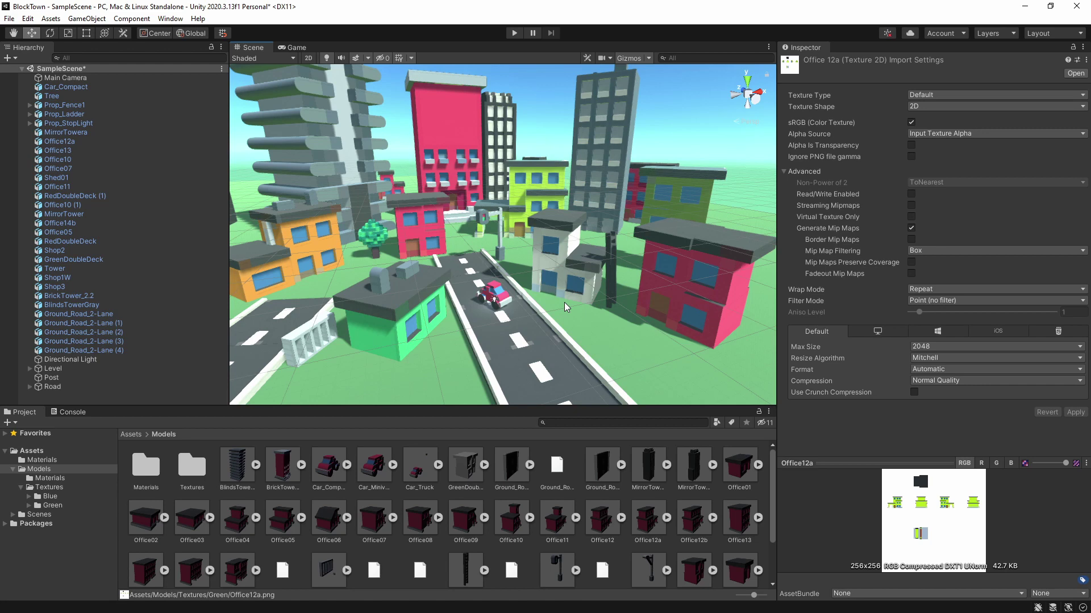
right_drag(564, 302, 646, 286)
click(545, 311)
click(674, 281)
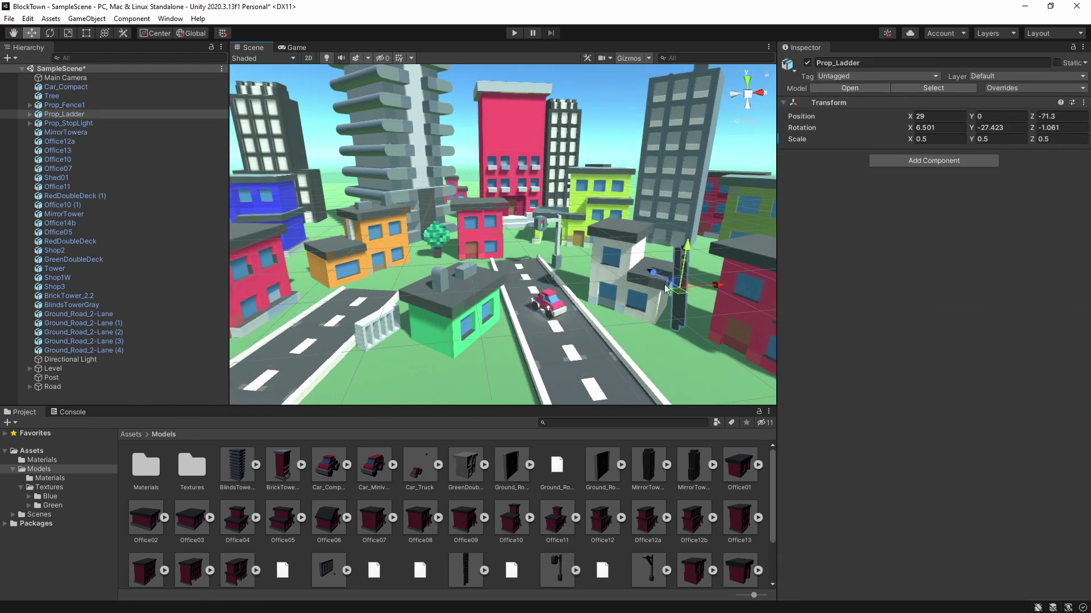
click(382, 331)
click(439, 239)
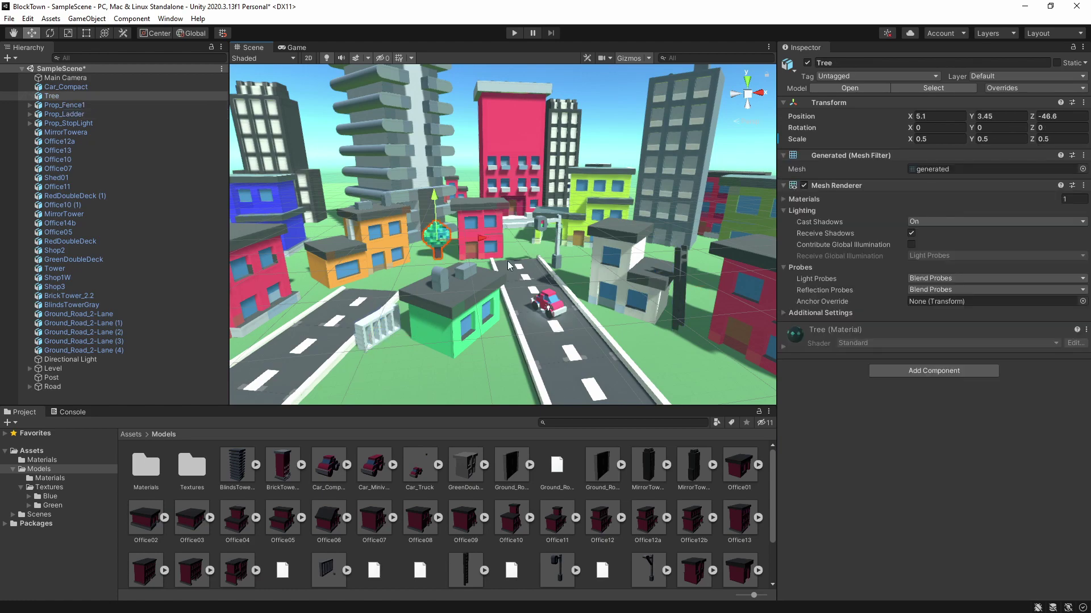
click(555, 240)
alt+drag(554, 240, 538, 264)
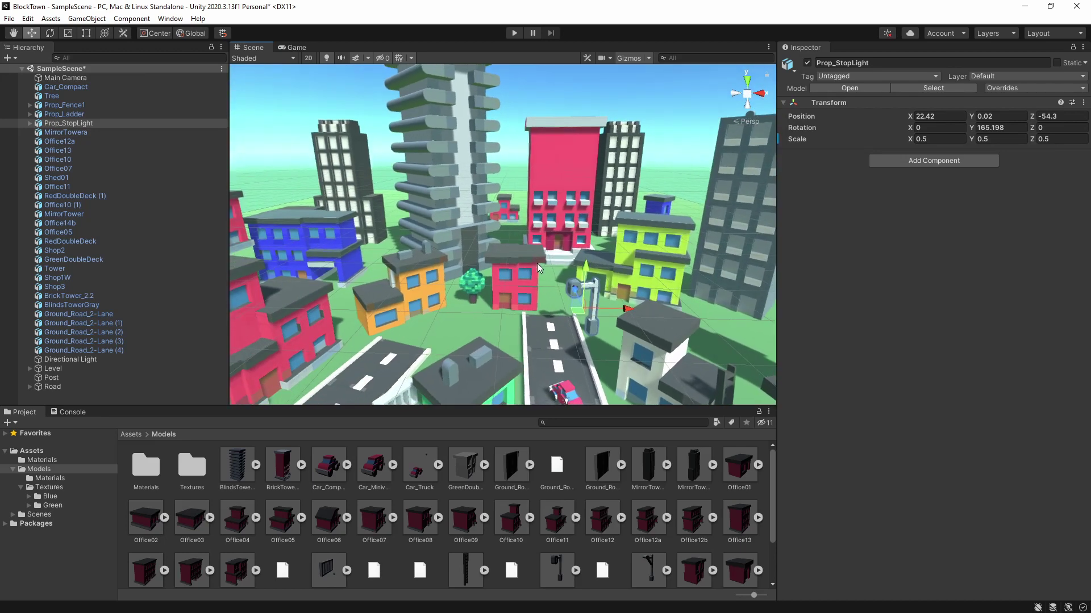